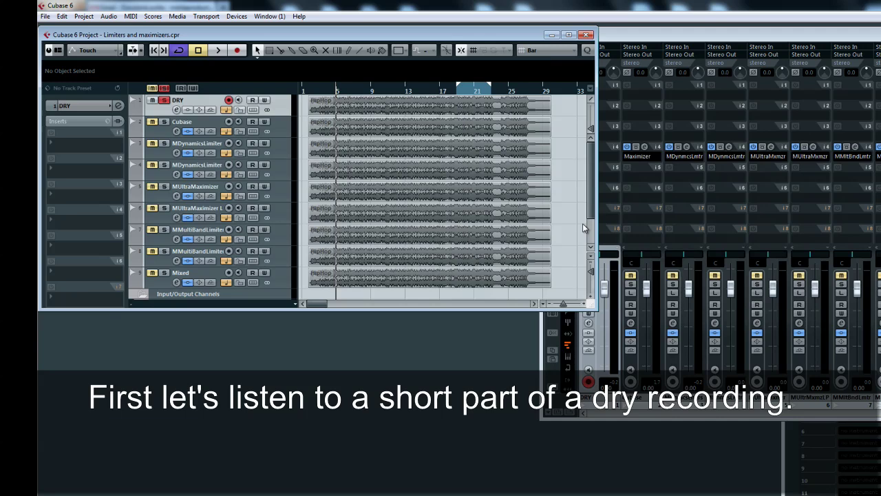
# Play the DRY track, jumping ahead through several sections, stop playback and return to the start of the cycle range
pyautogui.press('space')
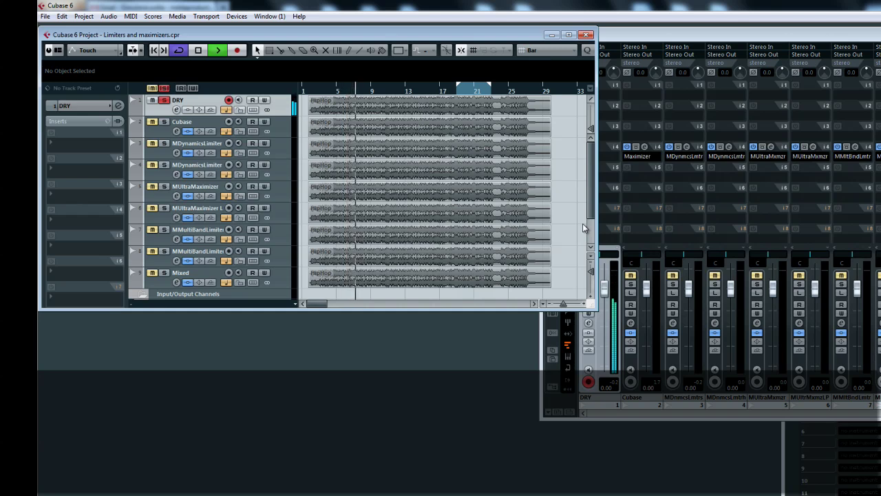
pyautogui.click(397, 91)
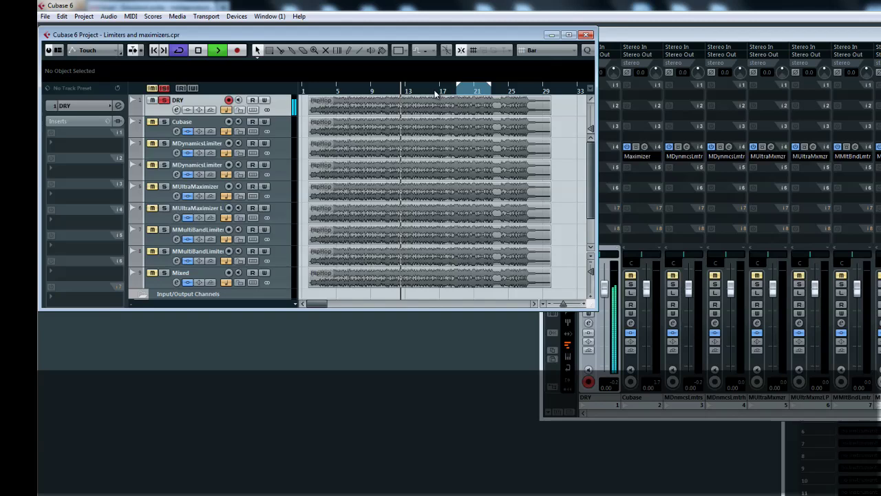
pyautogui.click(431, 91)
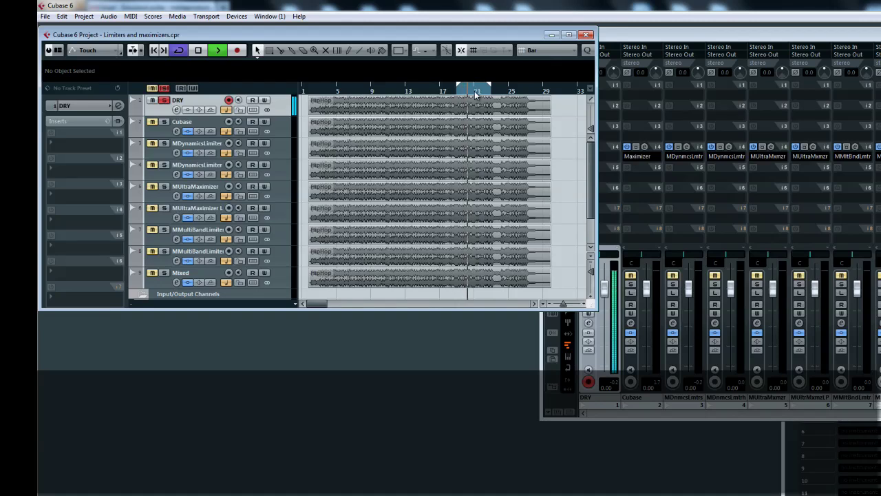
pyautogui.press('space')
pyautogui.press('1')
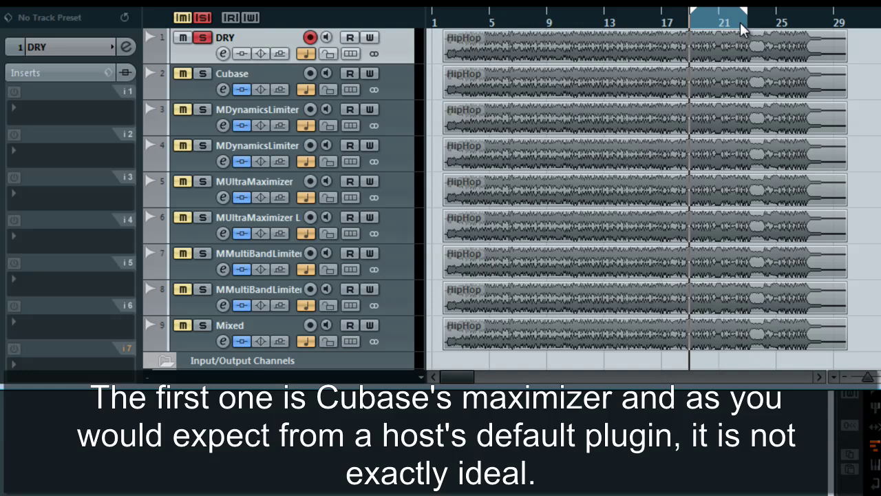
# Audition the looped section on the Cubase track and the first MDynamicsLimiter track, viewing the meters in that limiter's plugin window
pyautogui.press('space')
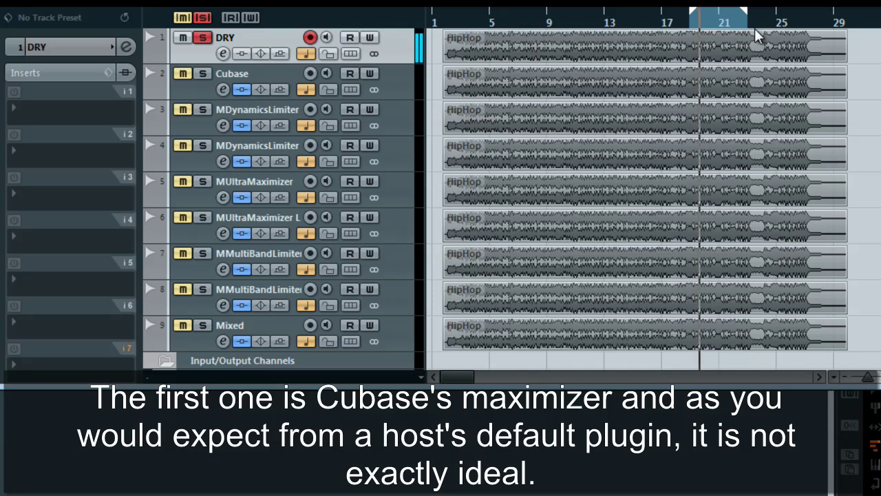
pyautogui.click(266, 73)
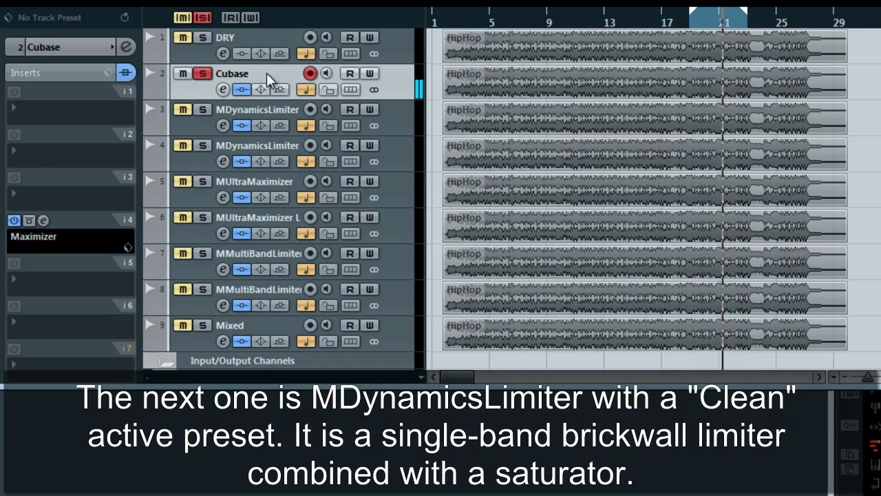
pyautogui.click(264, 105)
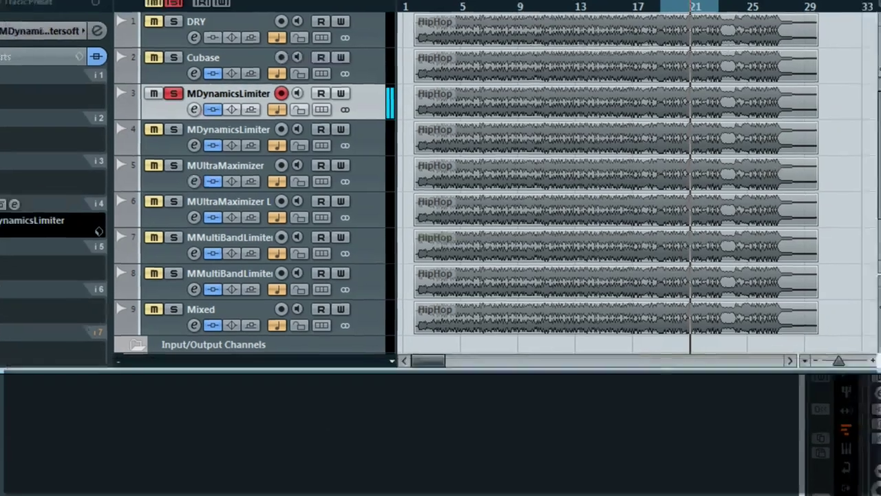
pyautogui.click(128, 246)
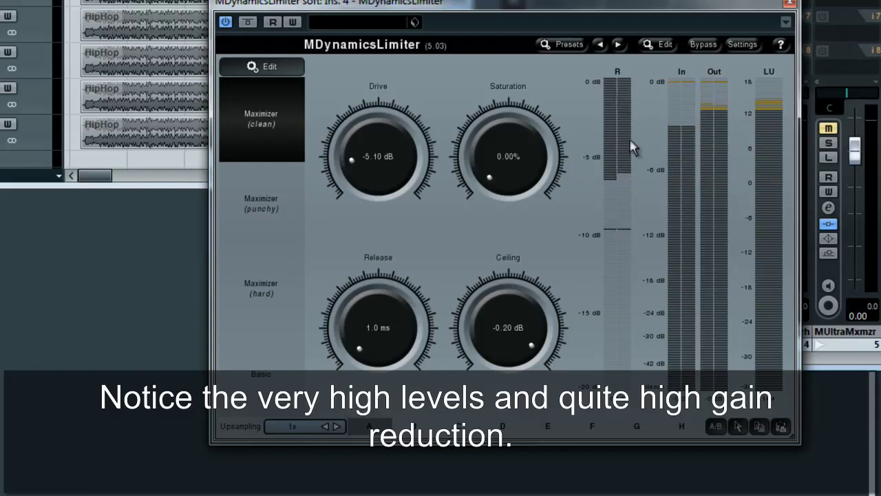
pyautogui.click(791, 3)
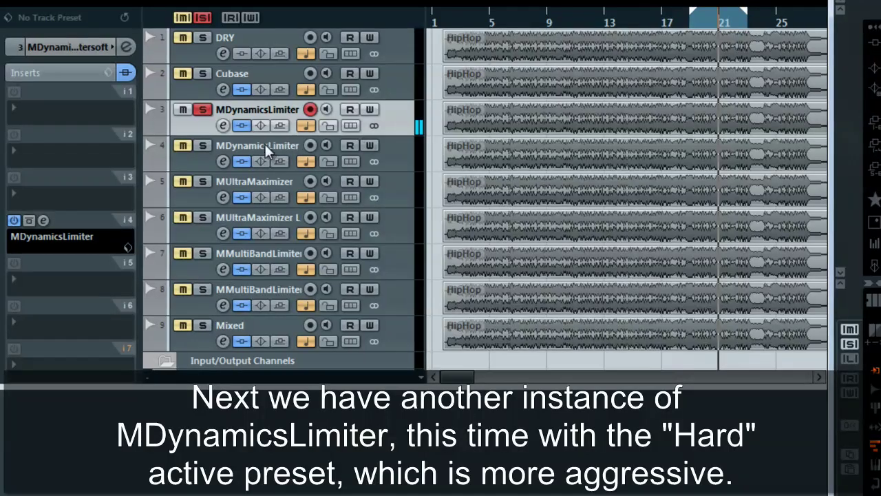
# Switch to the second MDynamicsLimiter track and raise Saturation to about 50% in its Maximizer (hard) plugin
pyautogui.click(262, 143)
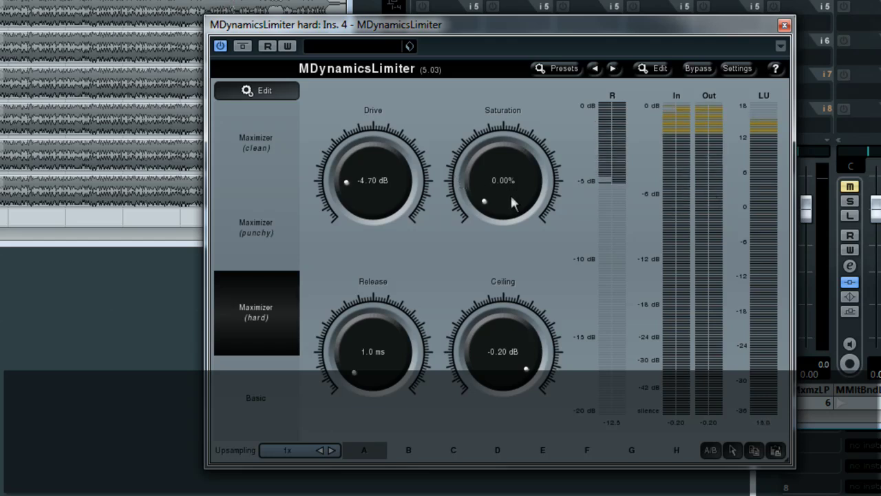
pyautogui.moveTo(511, 194); pyautogui.dragTo(511, 125)
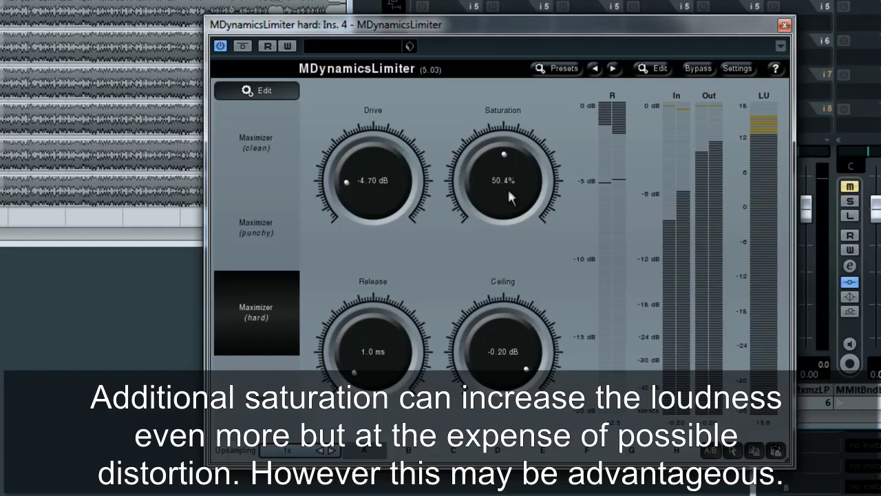
pyautogui.moveTo(508, 188); pyautogui.dragTo(511, 178)
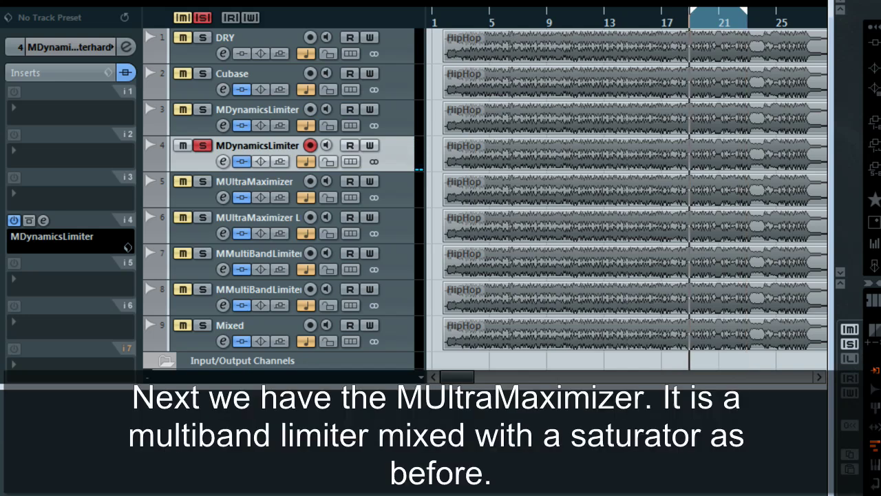
# Audition the MUltraMaximizer track, and view the crossover settings of the plugin on the MUltraMaximizer LP track
pyautogui.click(400, 196)
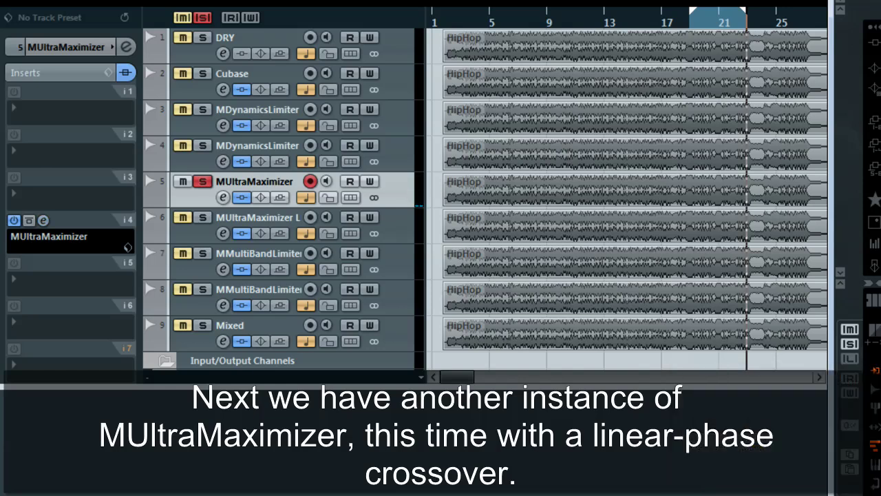
pyautogui.click(399, 225)
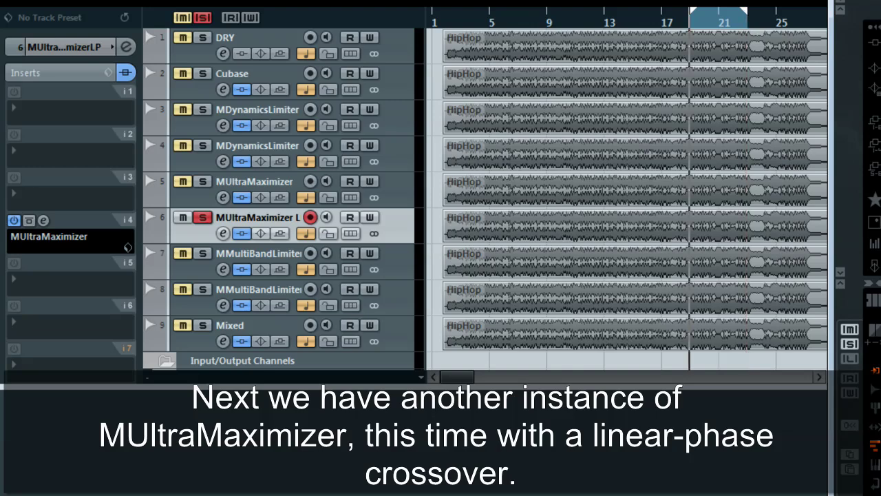
pyautogui.click(42, 220)
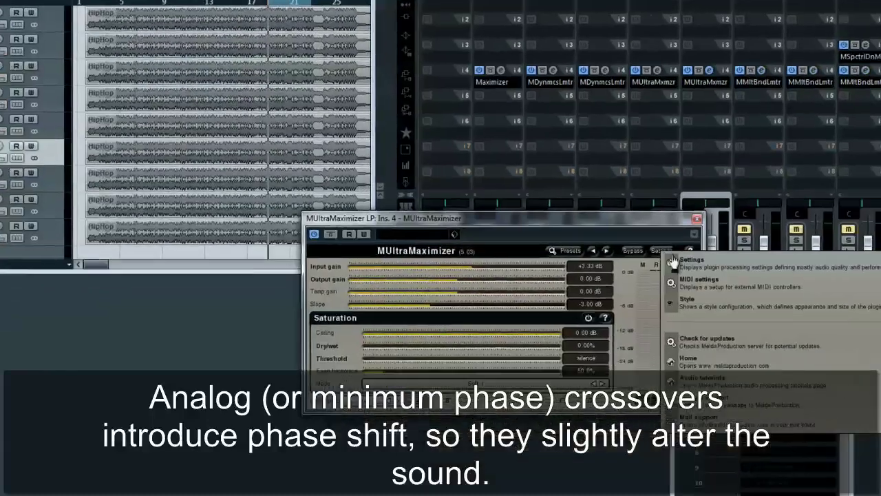
pyautogui.click(673, 249)
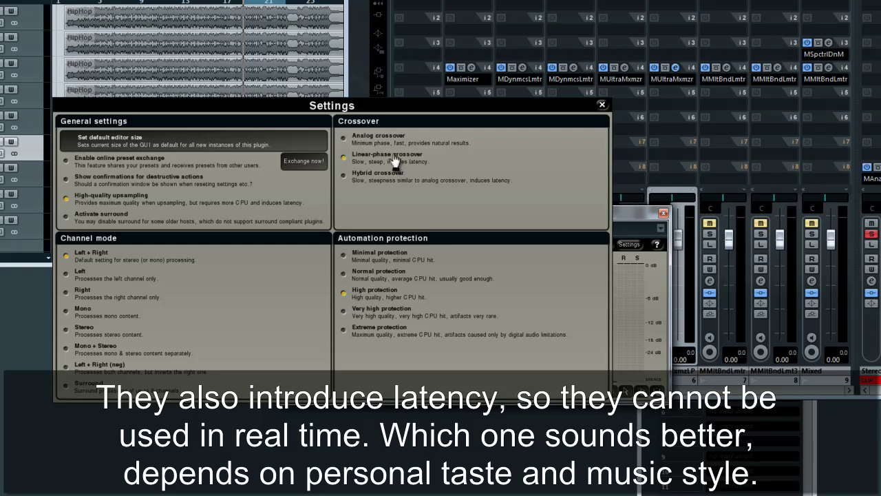
pyautogui.click(602, 105)
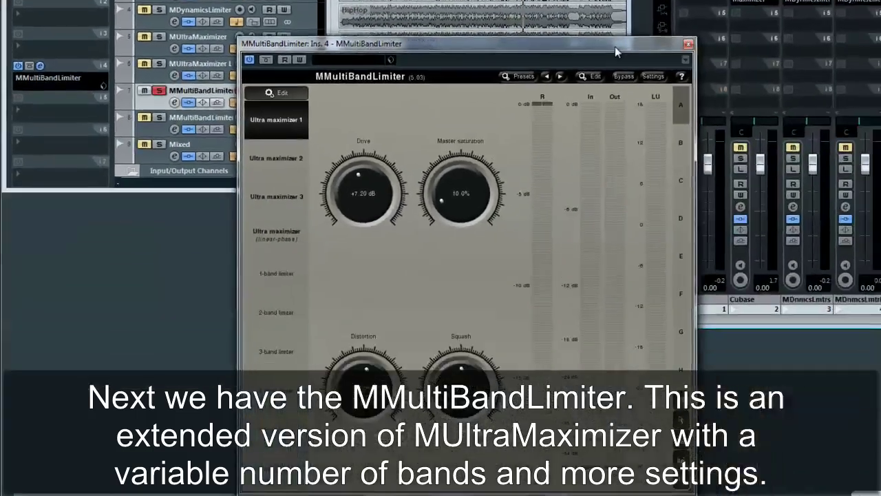
# Play the loop through the first MMultiBandLimiter and examine its Ultra maximizer 1 preset in both easy and edit views
pyautogui.moveTo(813, 197); pyautogui.dragTo(880, 151)
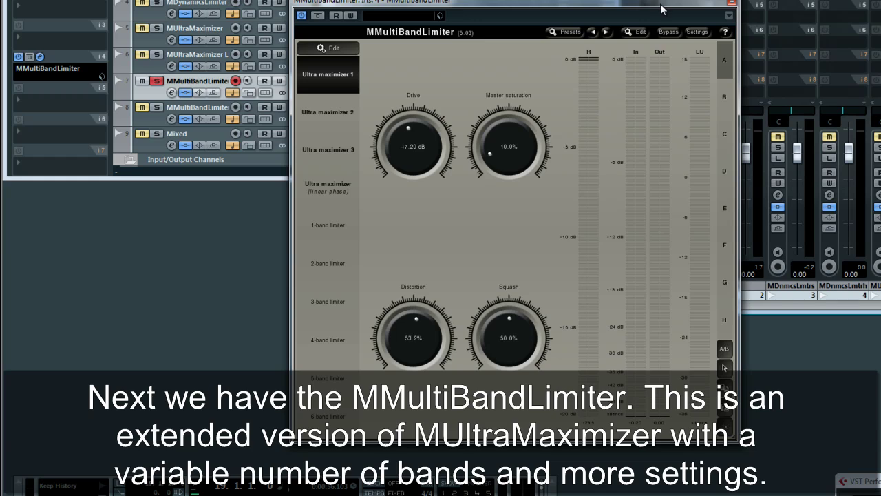
pyautogui.click(640, 32)
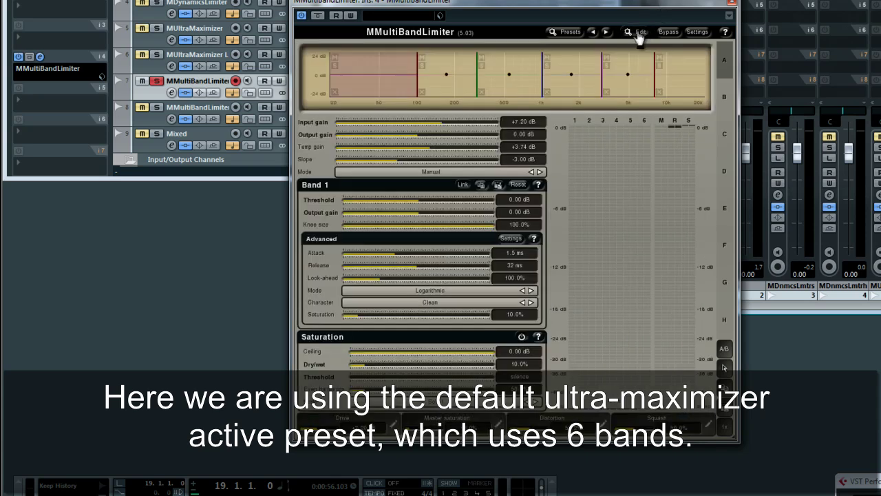
pyautogui.click(640, 35)
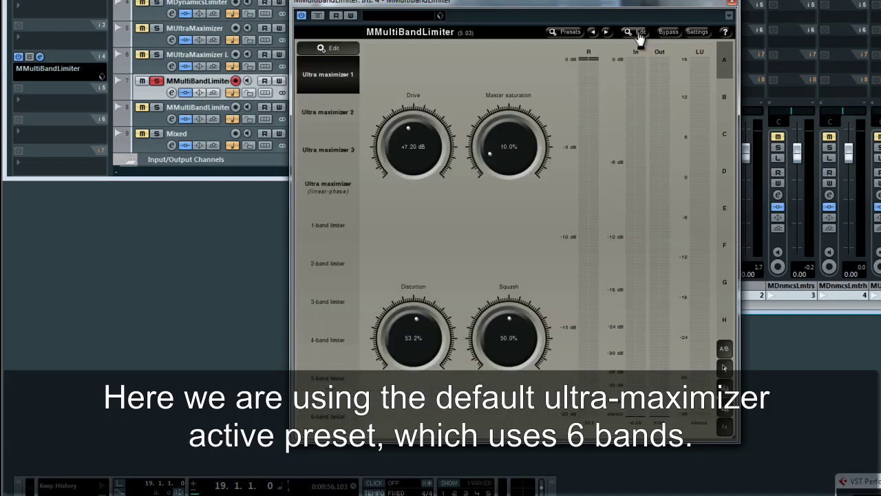
pyautogui.press('space')
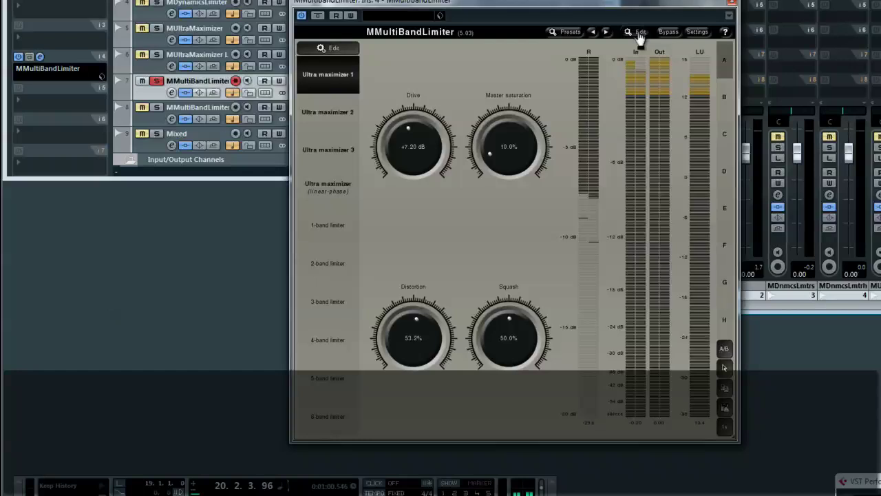
pyautogui.click(639, 34)
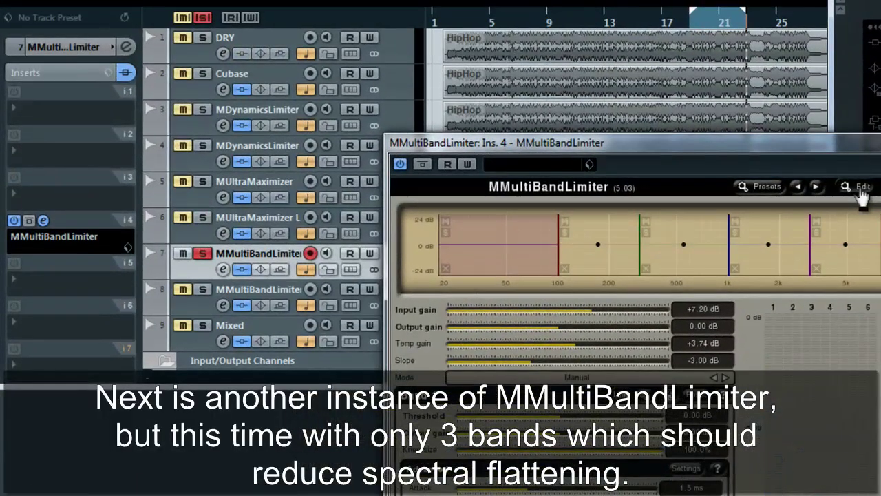
pyautogui.click(860, 191)
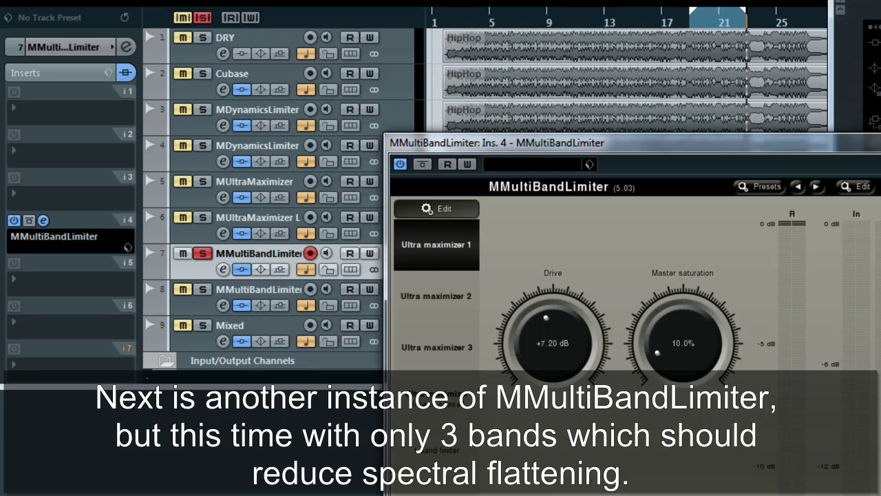
# Audition the 3-band MMultiBandLimiter track, examine its plugin's detailed edit view and close the plugin window
pyautogui.hotkey('ctrl', 'w')
pyautogui.press('Down')
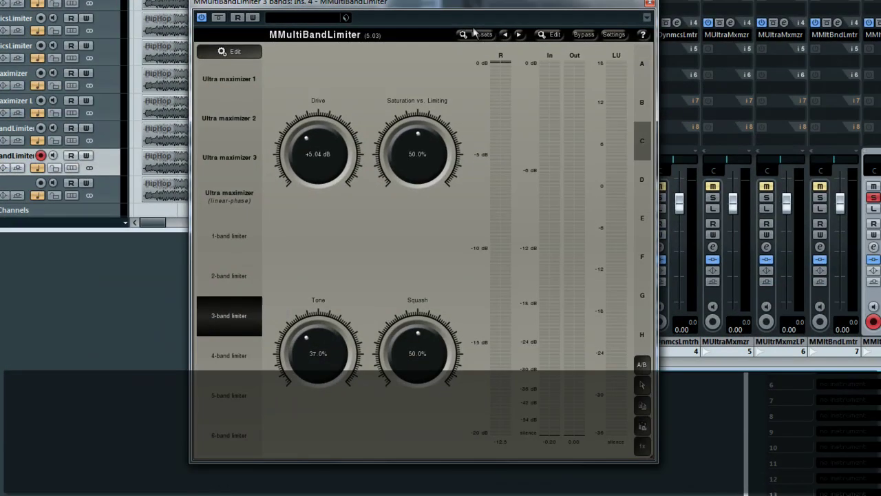
pyautogui.press('space')
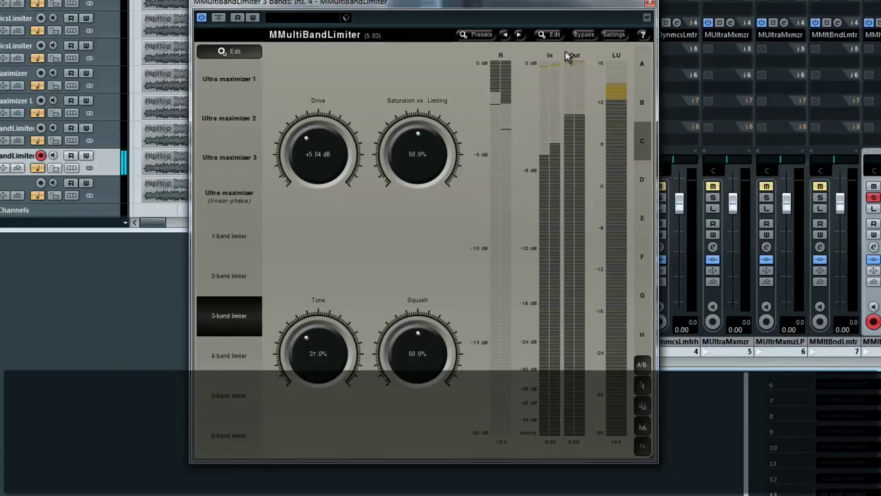
pyautogui.click(544, 36)
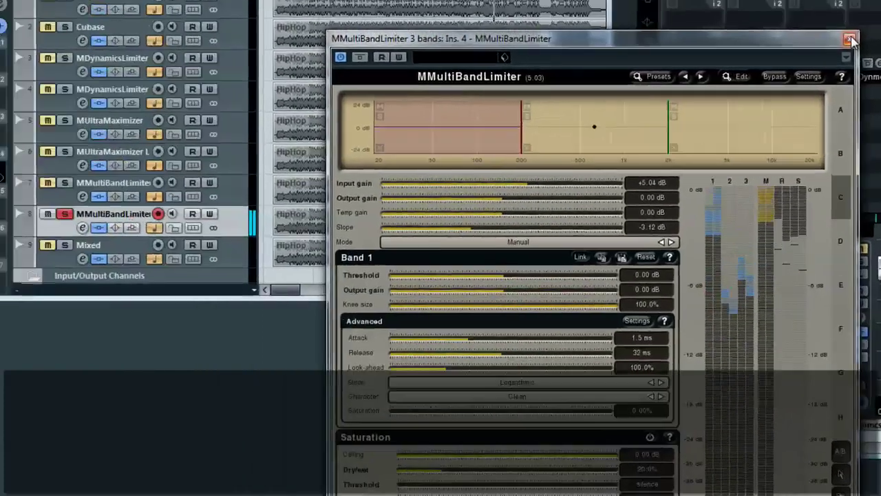
pyautogui.click(651, 4)
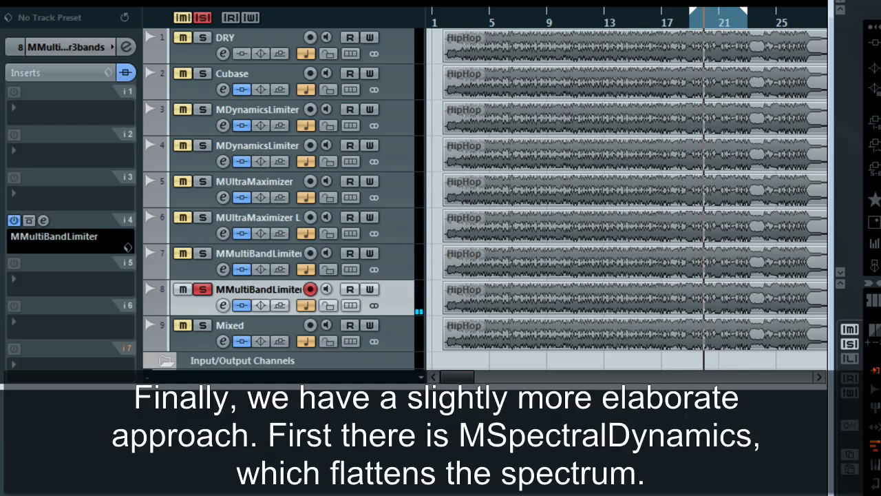
# Audition the Mixed track while examining the detailed views of its MSpectralDynamicsMini and MMultiBandLimiter plugins, and close their windows
pyautogui.click(262, 333)
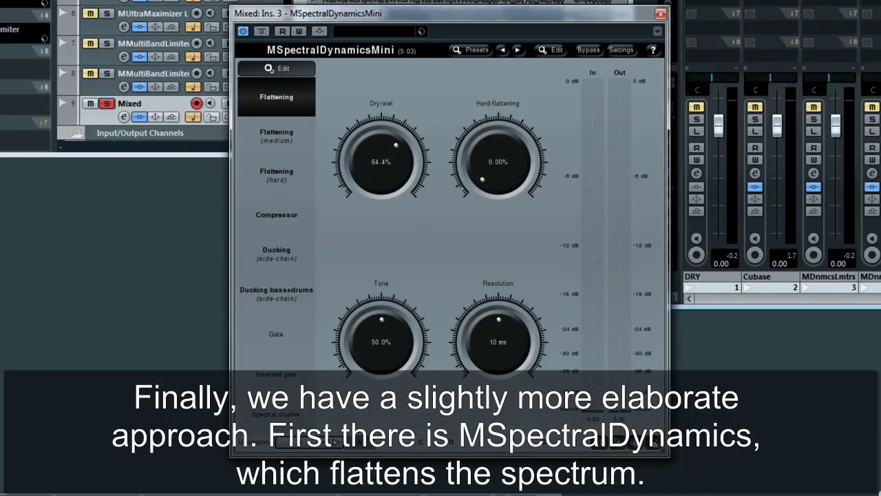
pyautogui.click(545, 53)
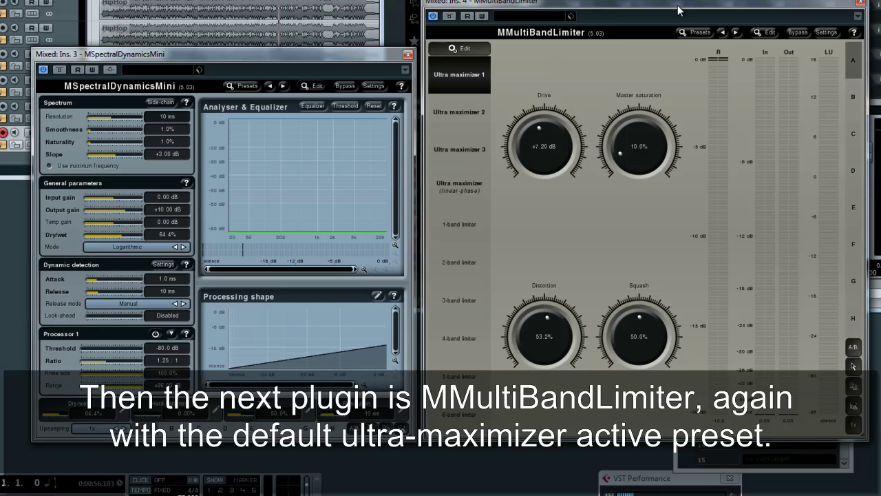
pyautogui.press('space')
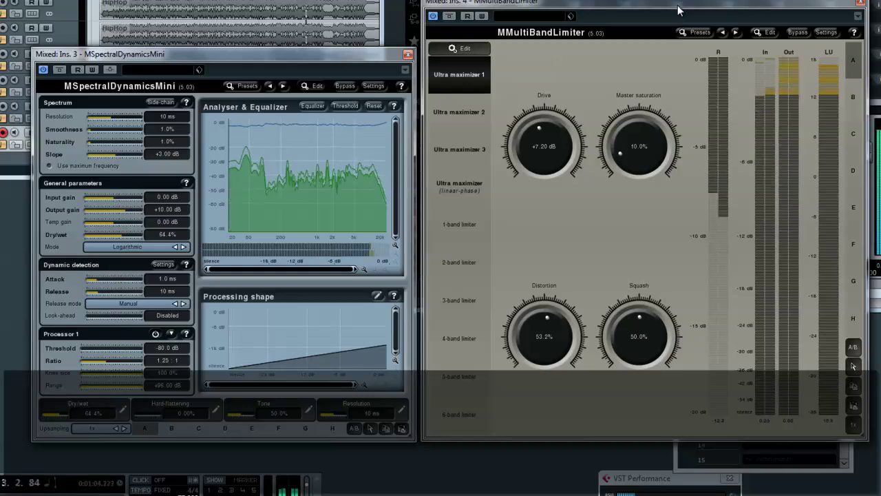
pyautogui.click(766, 32)
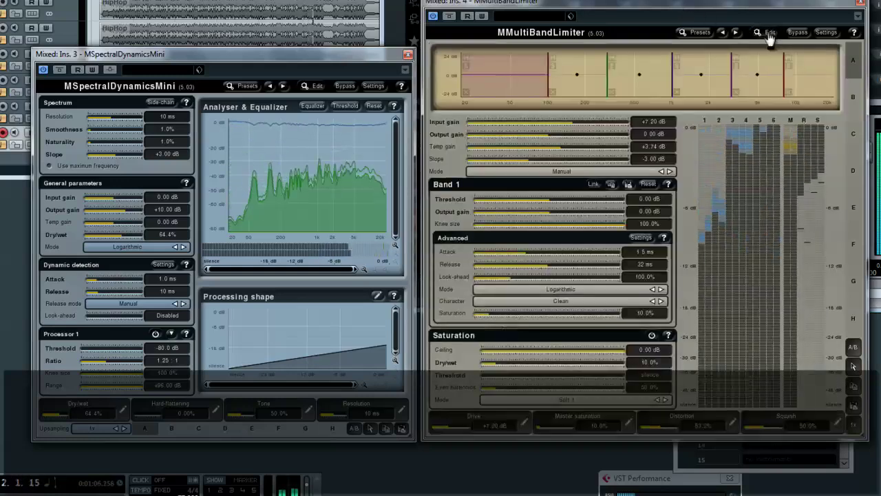
pyautogui.click(769, 34)
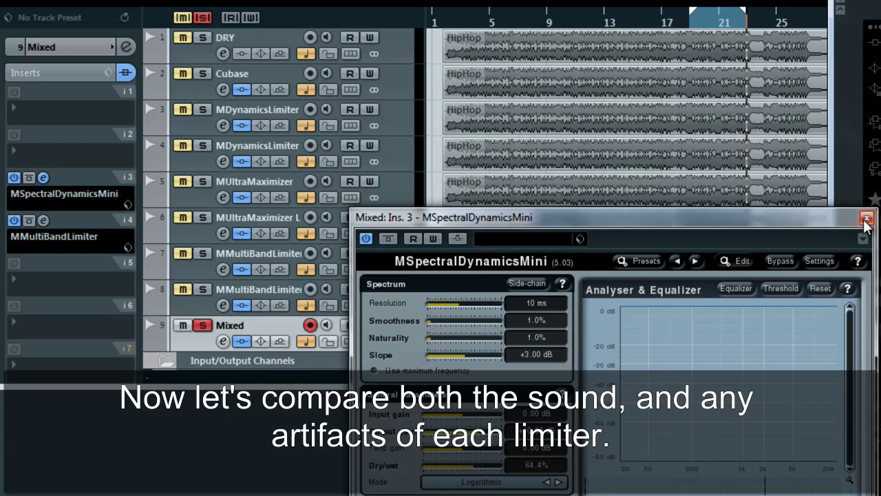
pyautogui.click(866, 219)
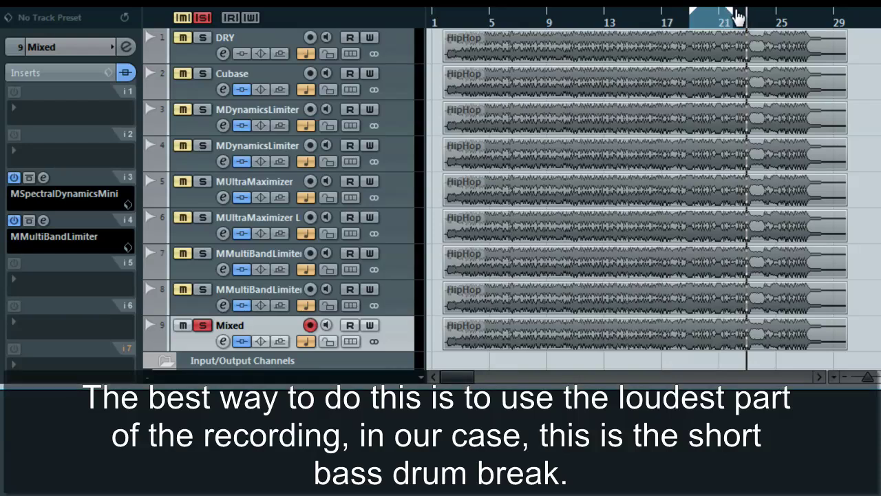
# Shorten the playback loop to a brief section around bar 21, move the playhead there and start playback
pyautogui.click(844, 2)
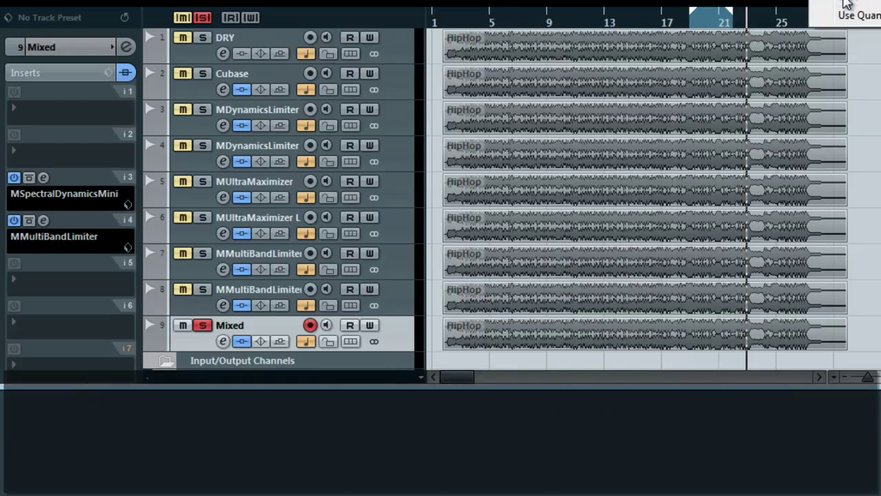
pyautogui.moveTo(690, 10); pyautogui.dragTo(720, 16)
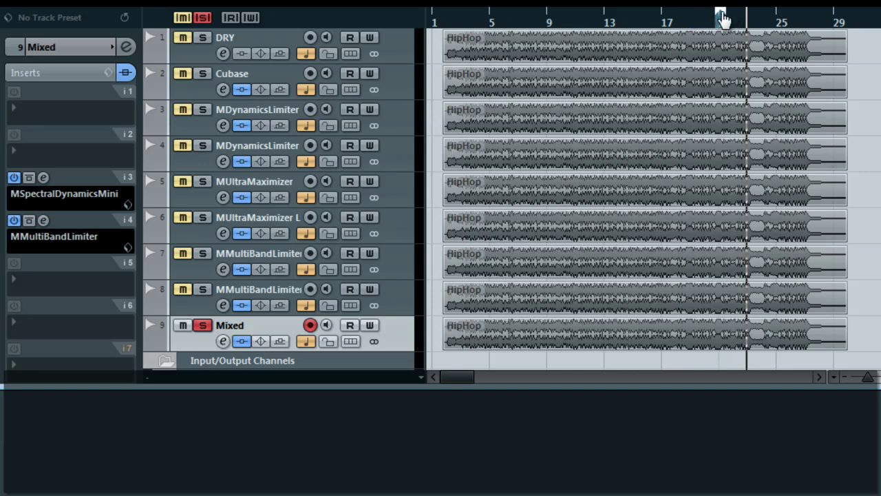
pyautogui.click(723, 18)
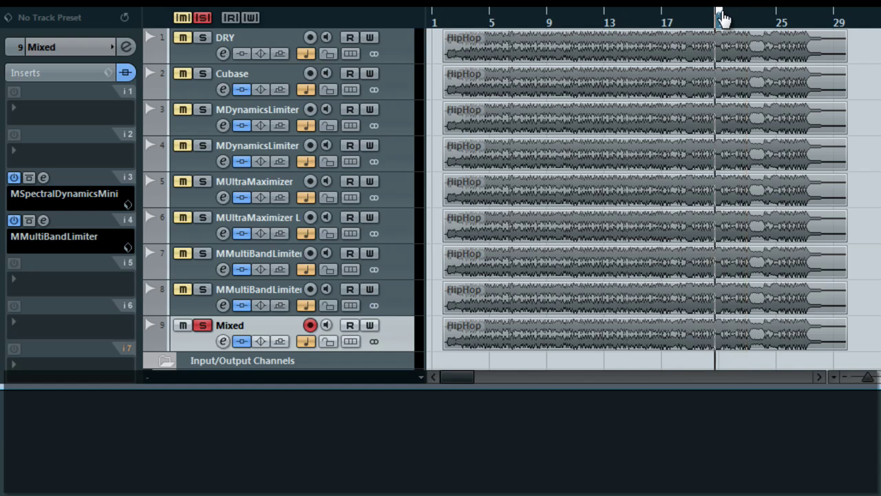
pyautogui.press('space')
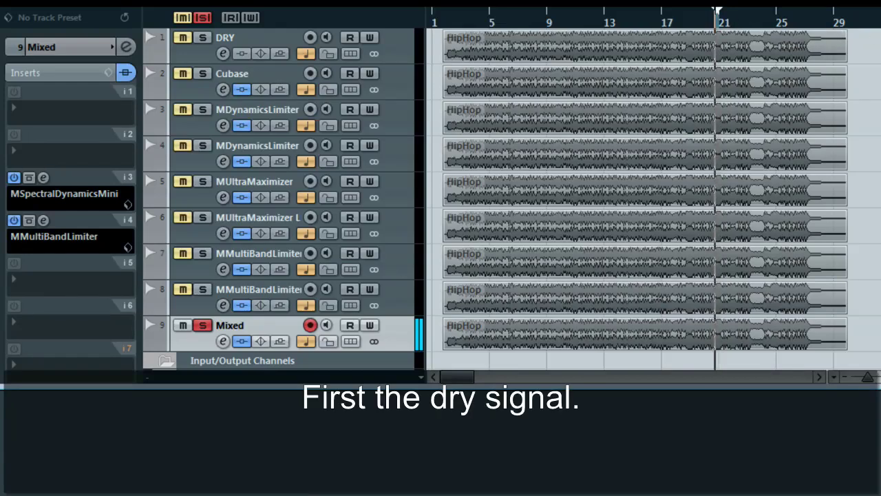
# Audition the short loop through the DRY, Cubase, MDynamicsLimiter soft and MDynamicsLimiter hard tracks in turn
pyautogui.click(256, 35)
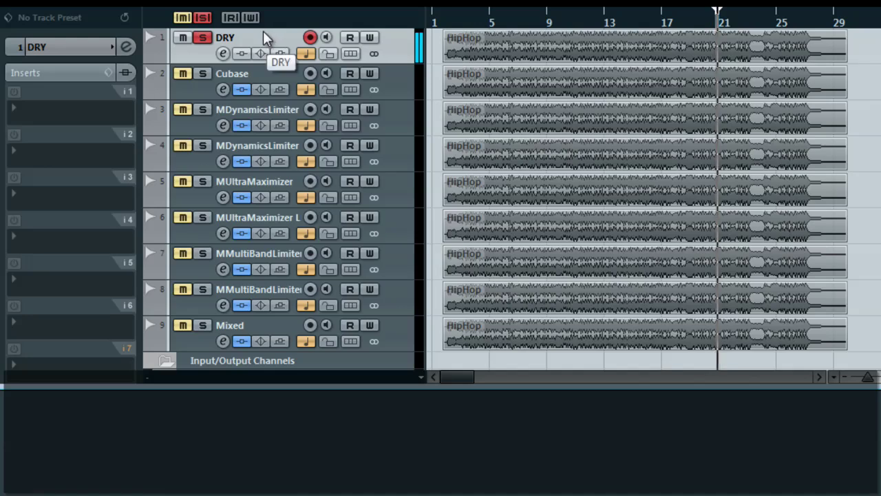
pyautogui.click(245, 77)
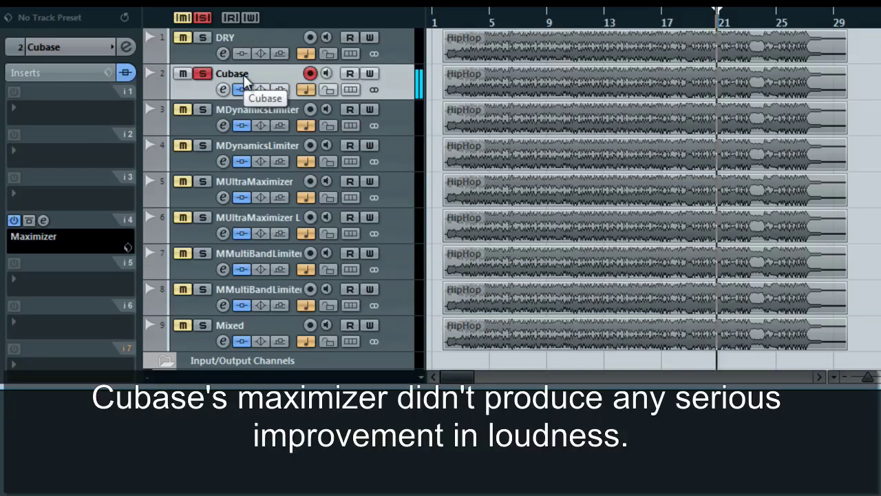
pyautogui.click(258, 108)
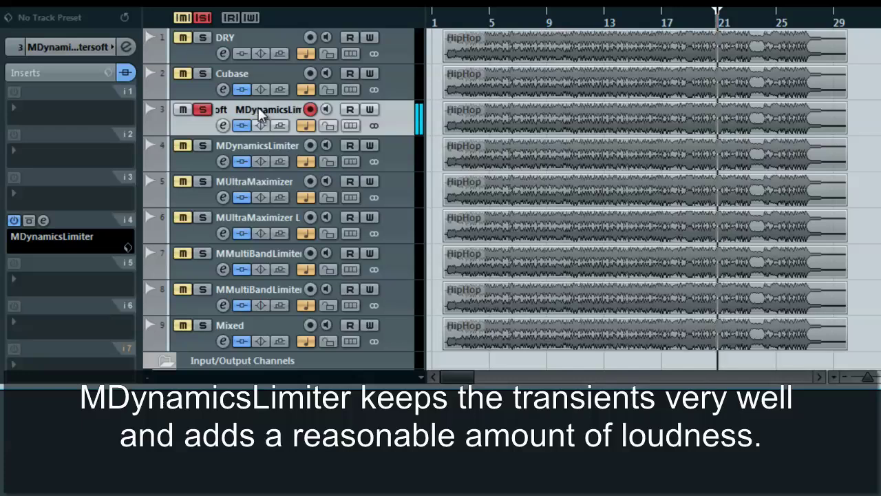
pyautogui.click(263, 144)
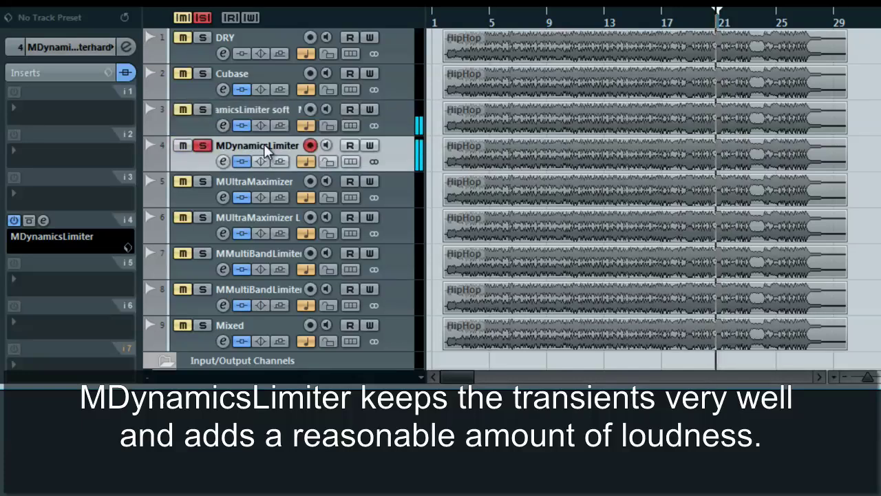
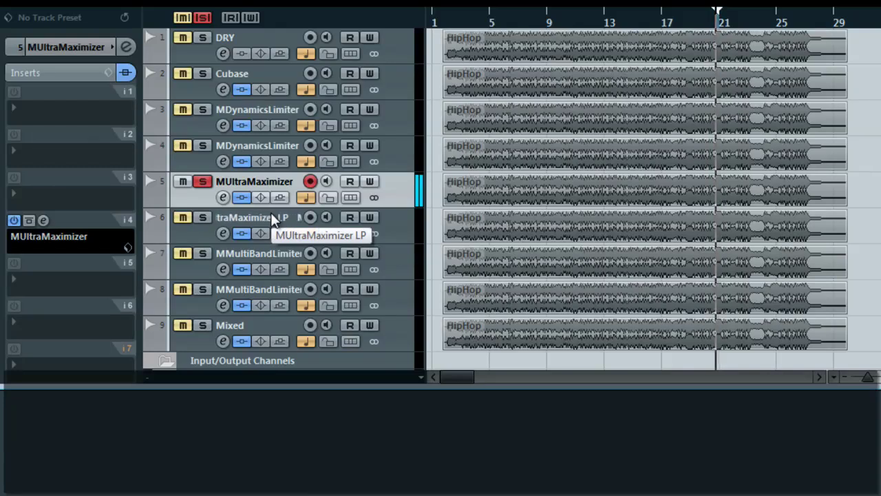
# Compare the MUltraMaximizer LP track with the regular MUltraMaximizer track by alternating between them during loop playback
pyautogui.click(270, 212)
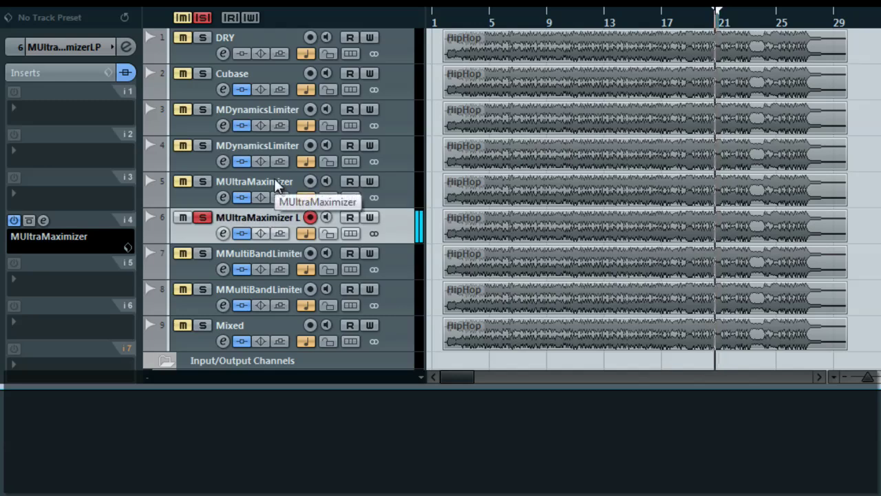
pyautogui.click(275, 184)
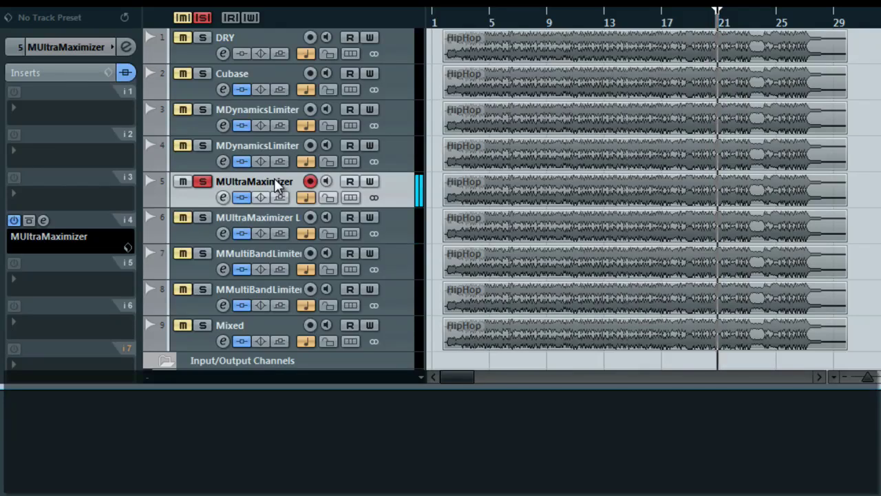
pyautogui.click(276, 217)
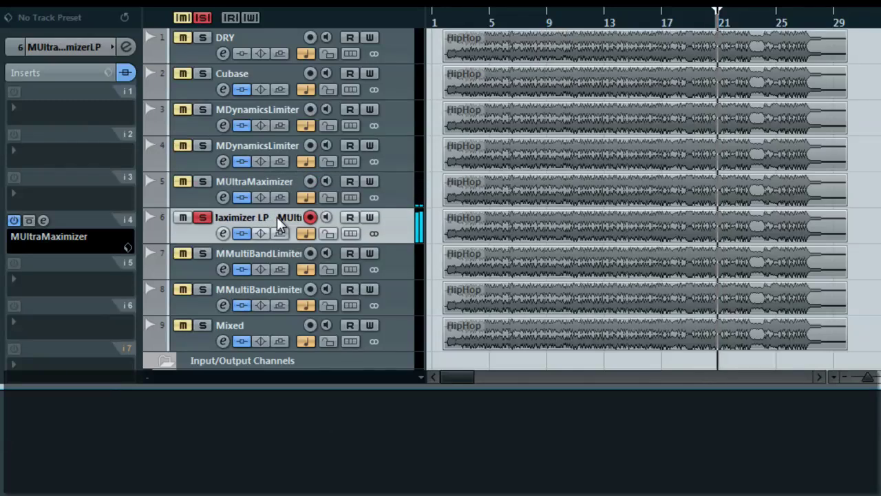
pyautogui.click(278, 182)
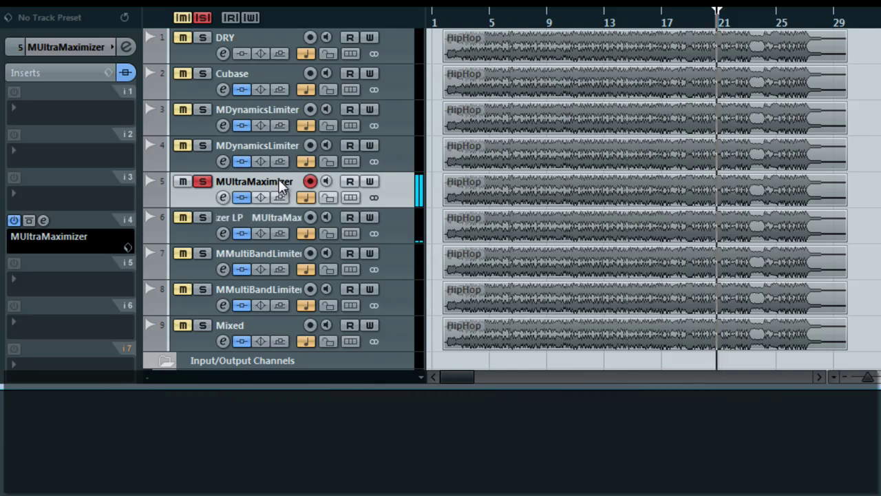
# Audition the first MMultiBandLimiter track, and compare the 3 bands version repeatedly against MDynamicsLimiter soft
pyautogui.click(271, 253)
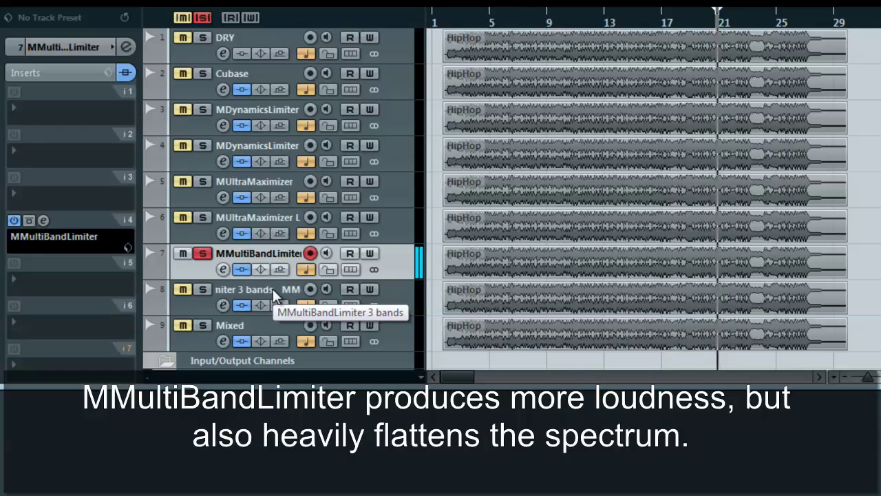
pyautogui.click(272, 289)
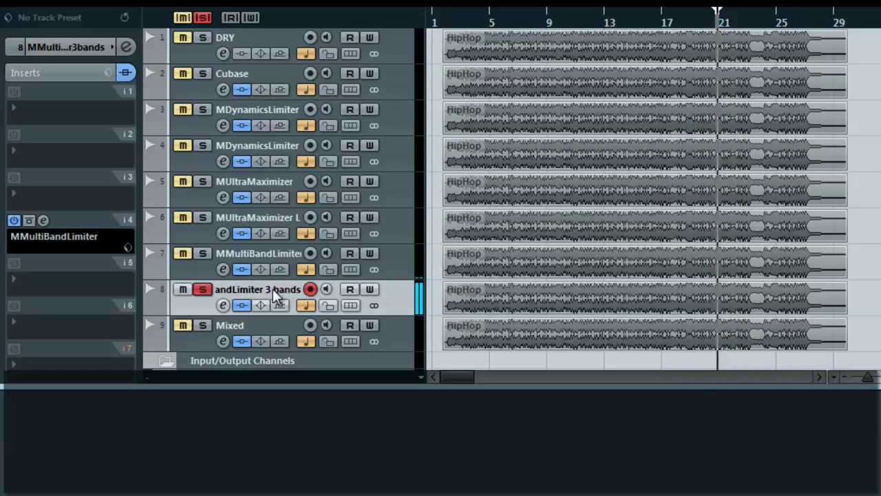
pyautogui.click(278, 107)
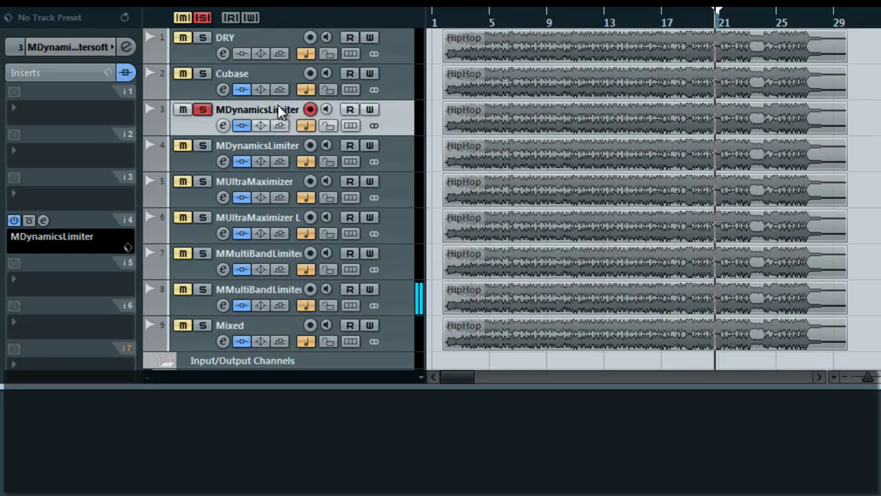
pyautogui.click(265, 288)
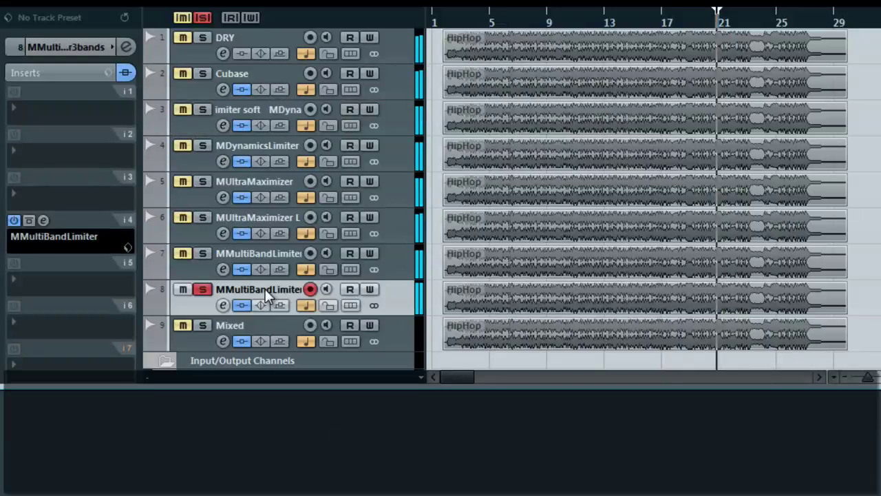
pyautogui.click(276, 105)
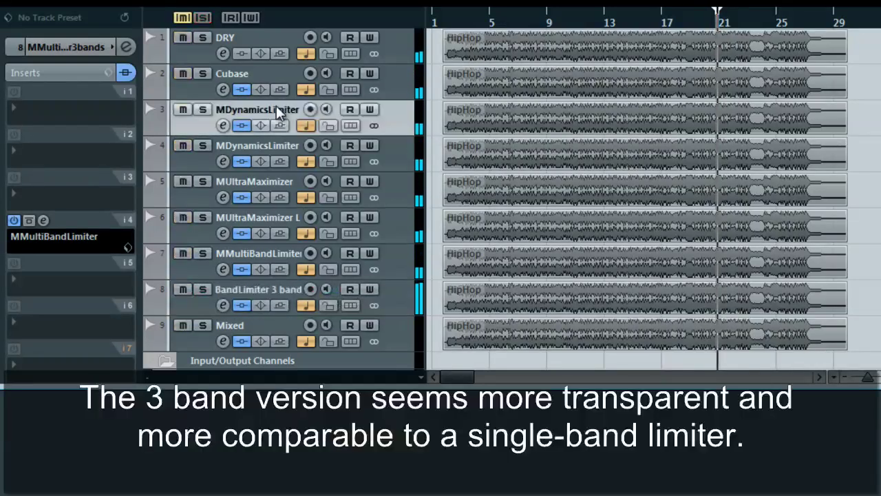
pyautogui.click(266, 288)
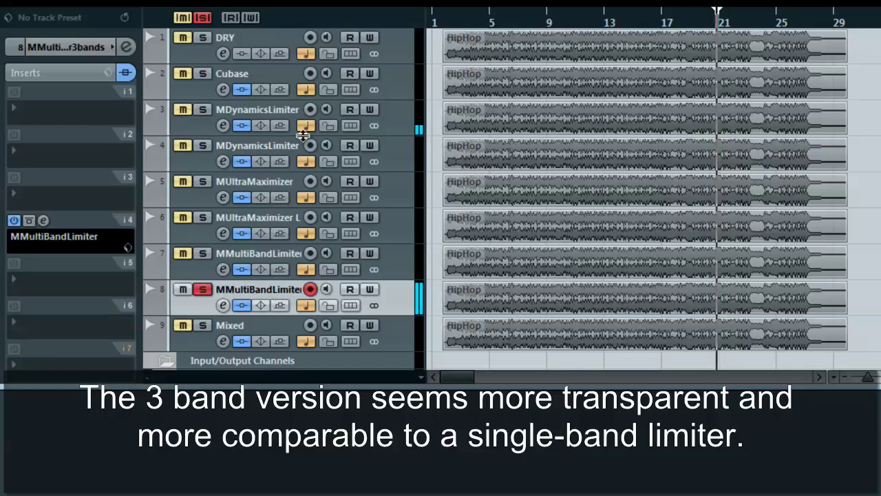
pyautogui.click(276, 111)
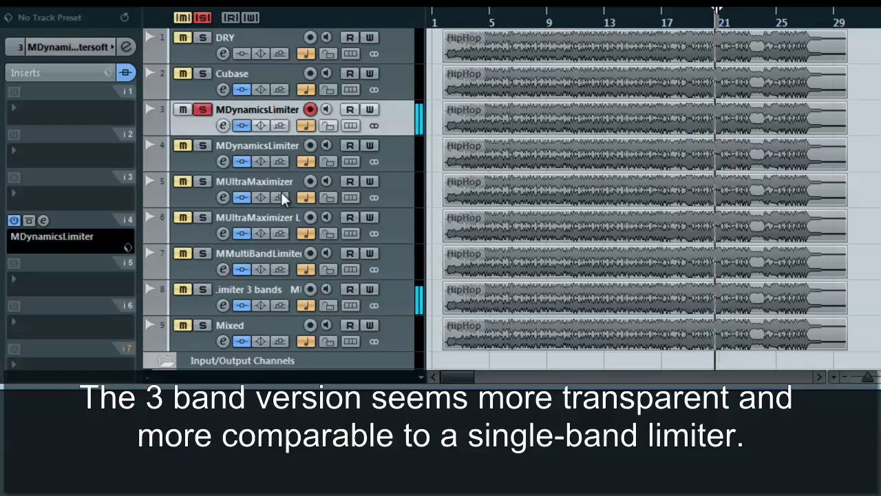
pyautogui.click(270, 292)
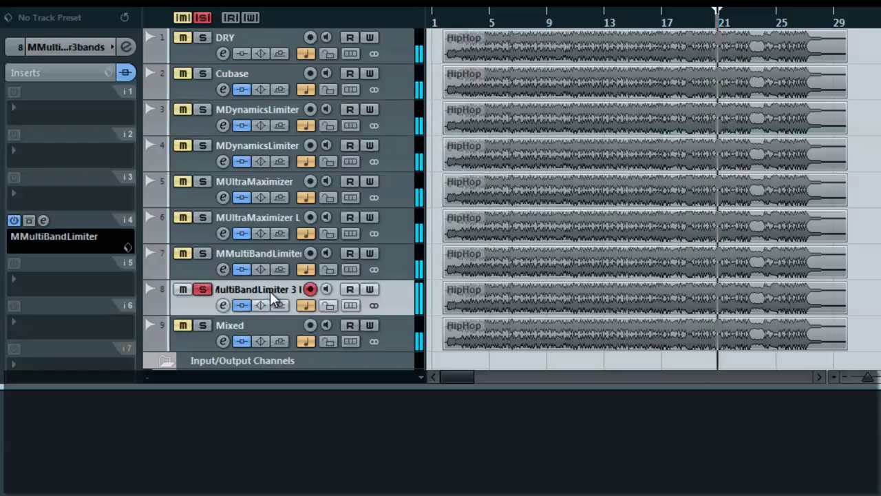
# Compare the first MMultiBandLimiter track with MDynamicsLimiter soft and with MUltraMaximizer LP on the looped section
pyautogui.click(273, 255)
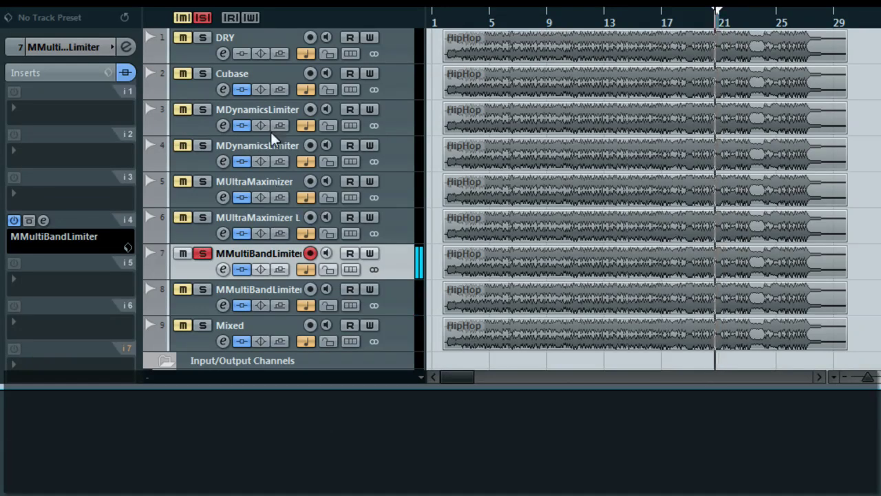
pyautogui.click(263, 106)
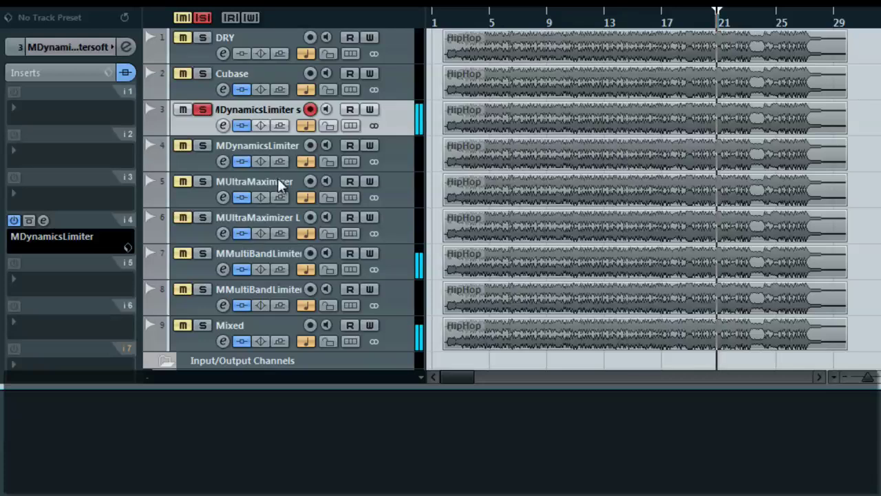
pyautogui.click(267, 253)
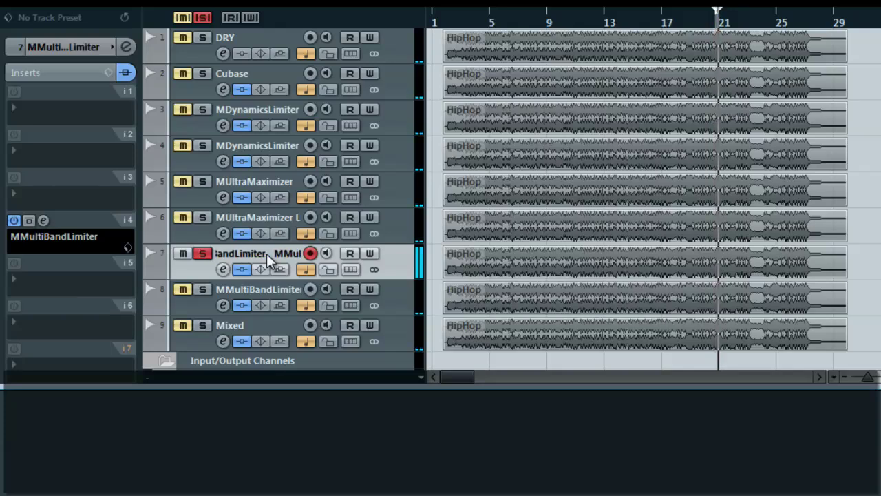
pyautogui.click(269, 215)
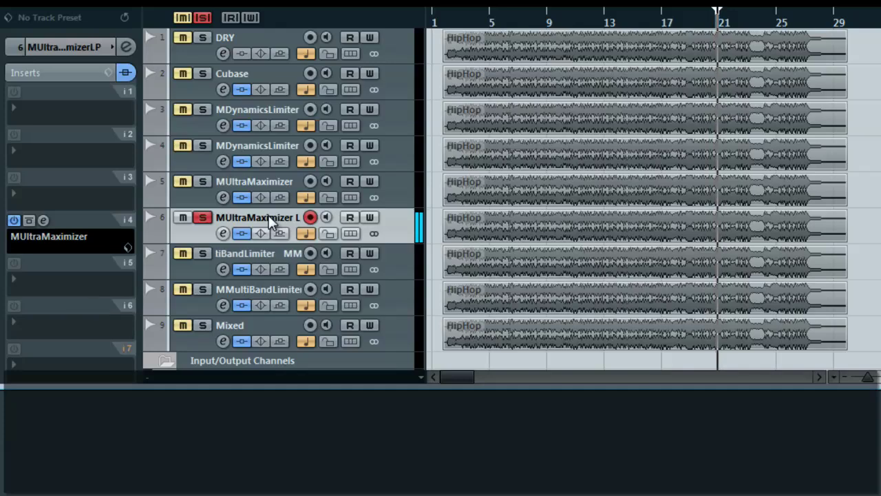
# Compare the Mixed track with the first MMultiBandLimiter track by switching back and forth during playback
pyautogui.click(253, 324)
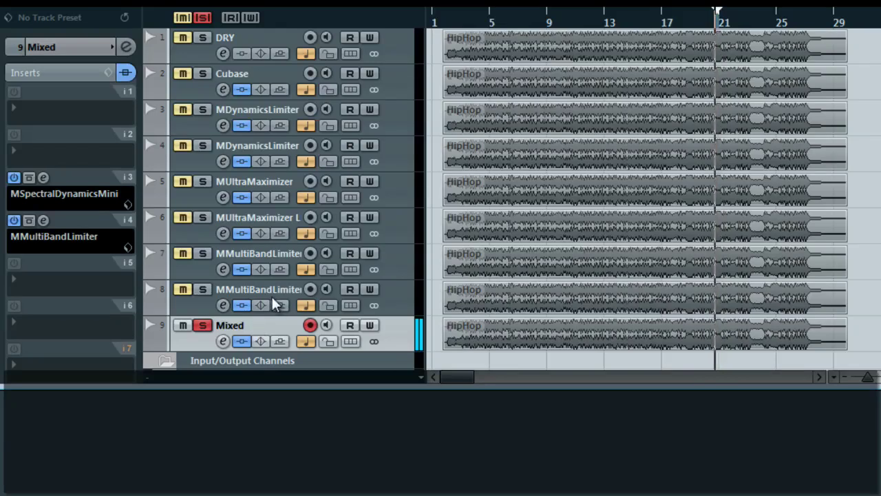
pyautogui.click(266, 249)
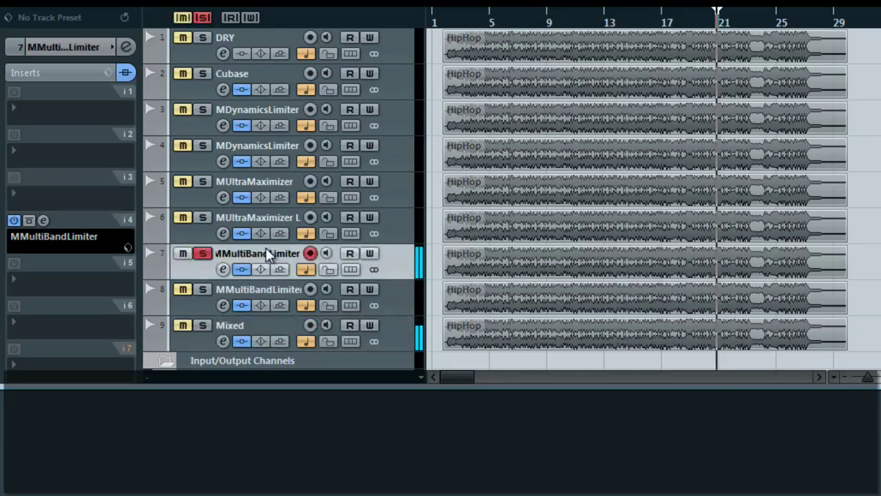
pyautogui.click(246, 325)
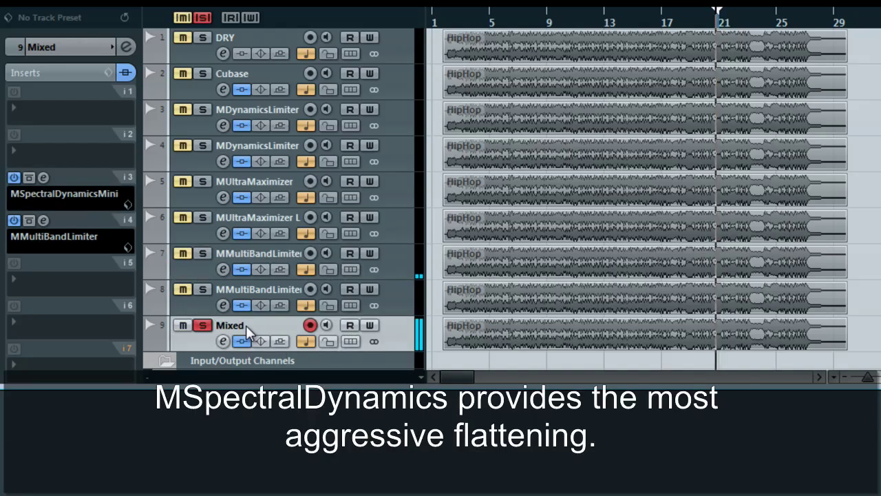
pyautogui.click(261, 253)
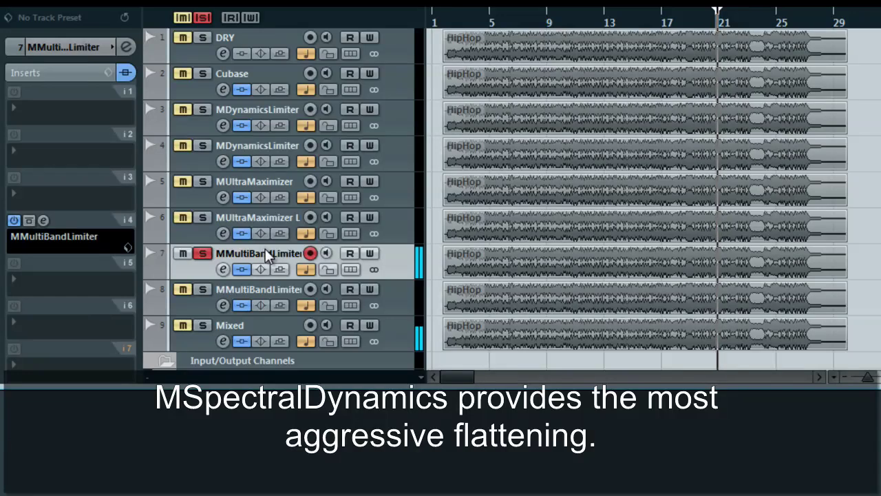
# Audition the tracks upward from MUltraMaximizer through MDynamicsLimiter soft and Cubase to the DRY signal
pyautogui.click(261, 181)
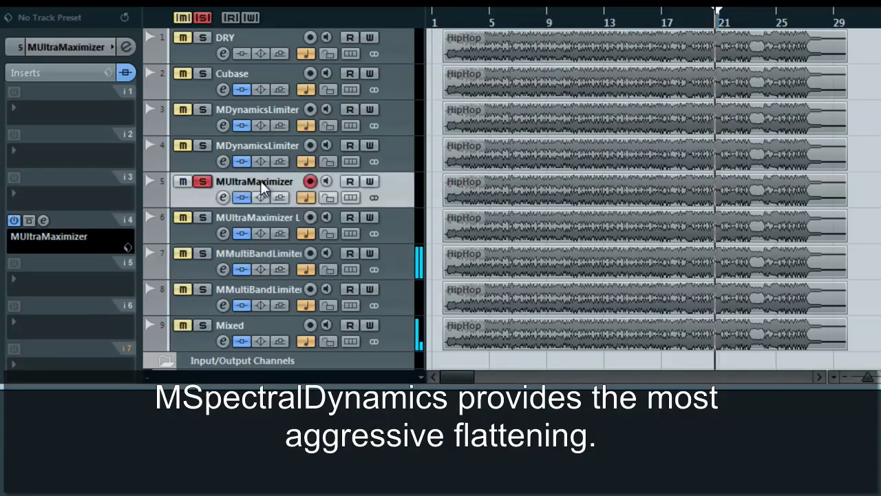
pyautogui.click(270, 112)
pyautogui.click(262, 76)
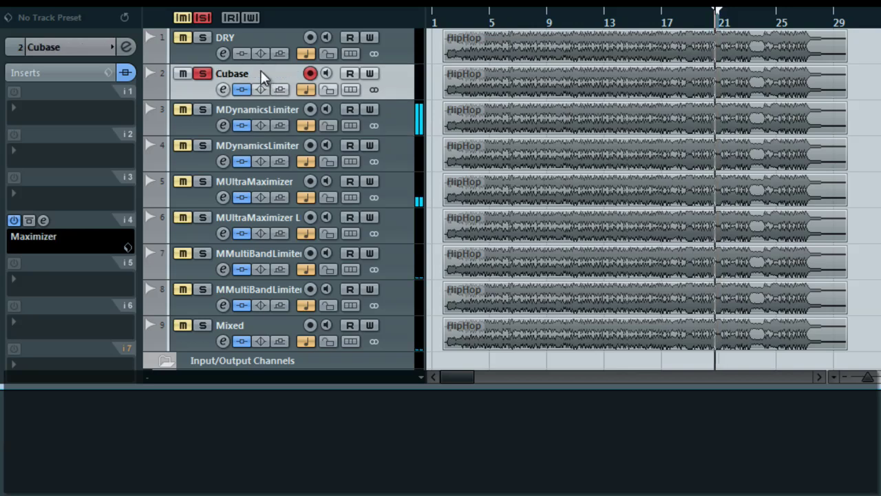
pyautogui.click(259, 35)
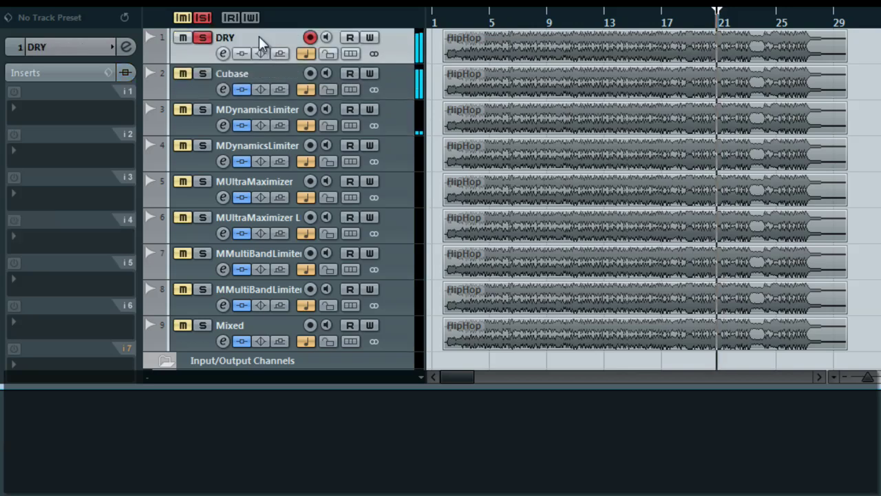
# Audition the tracks downward from Cubase through both MDynamicsLimiter versions to MUltraMaximizer
pyautogui.click(255, 71)
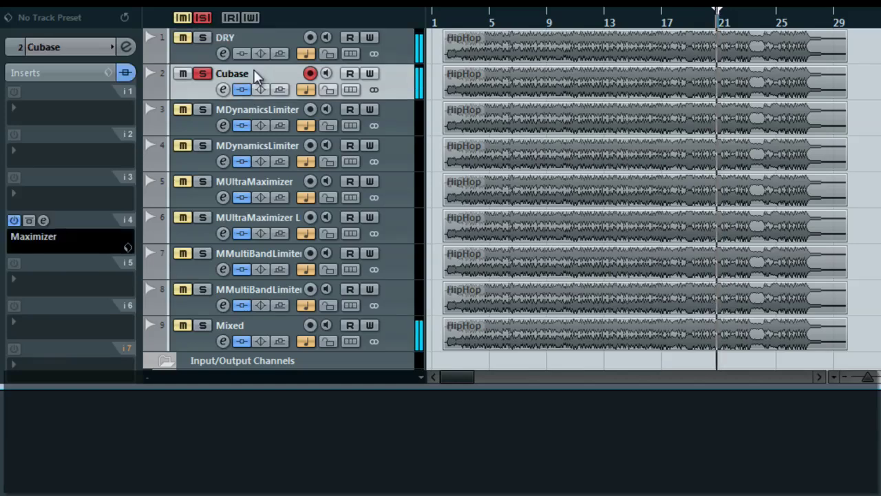
pyautogui.click(269, 109)
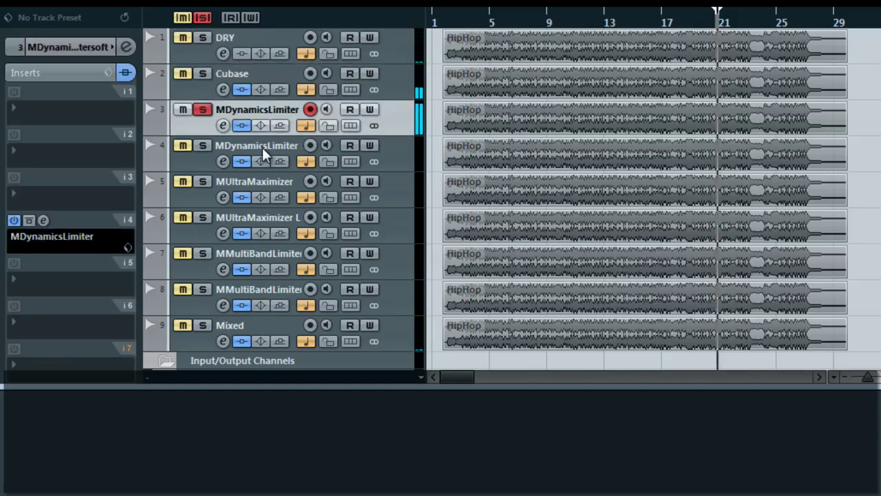
pyautogui.click(262, 148)
pyautogui.click(262, 179)
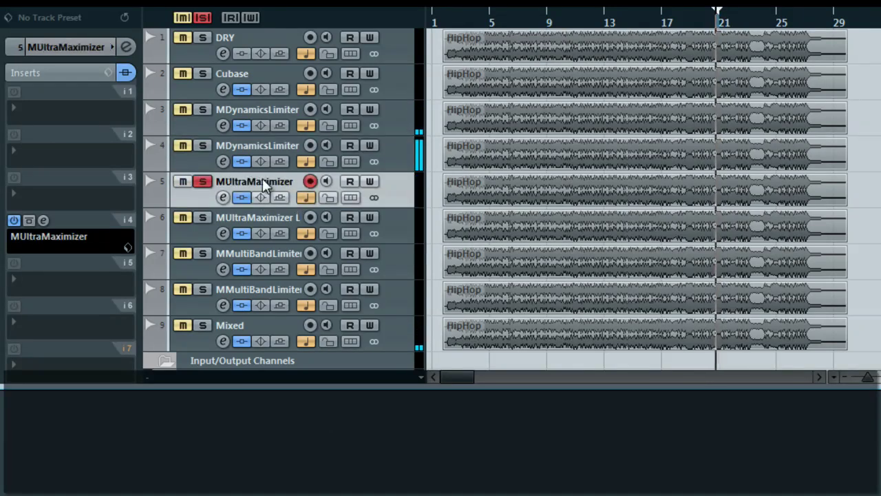
# Audition the tracks downward from MUltraMaximizer LP through both MMultiBandLimiter versions to Mixed
pyautogui.click(276, 215)
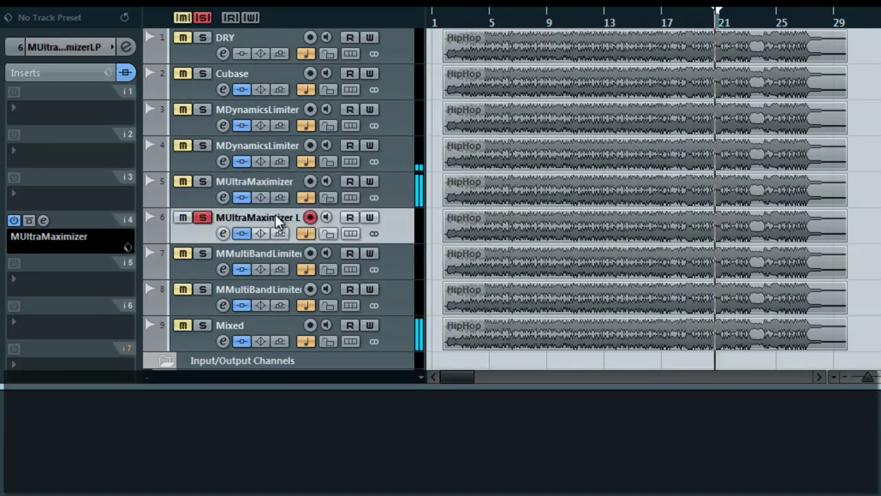
pyautogui.click(269, 254)
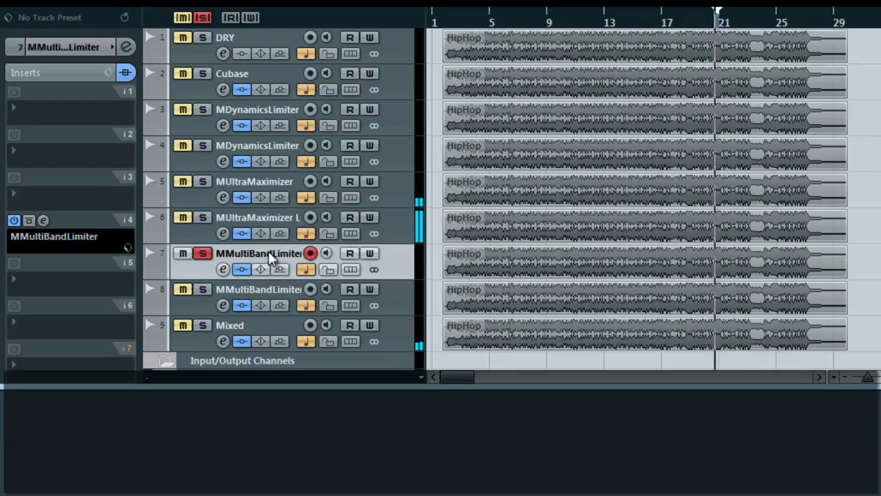
pyautogui.click(264, 288)
pyautogui.click(251, 326)
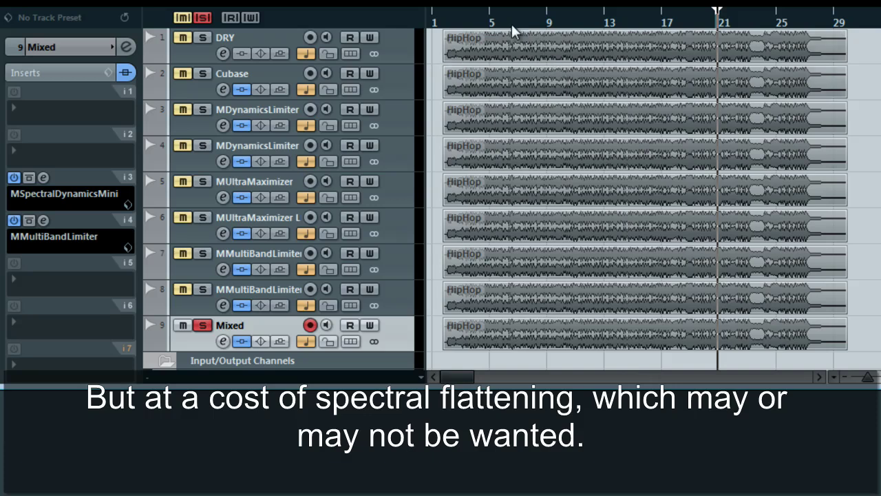
# Set the loop range to about bars 6 to 11, on a quieter part of the song, and start playback
pyautogui.click(491, 23)
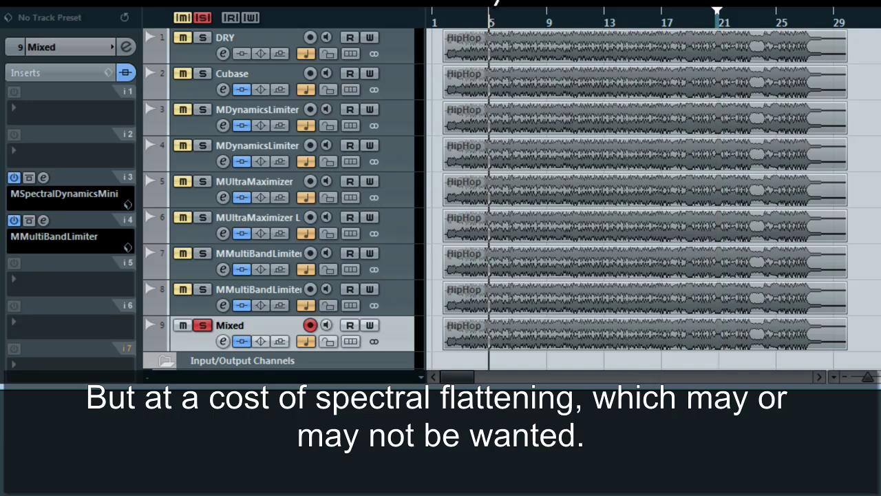
pyautogui.moveTo(496, 3); pyautogui.dragTo(549, 4)
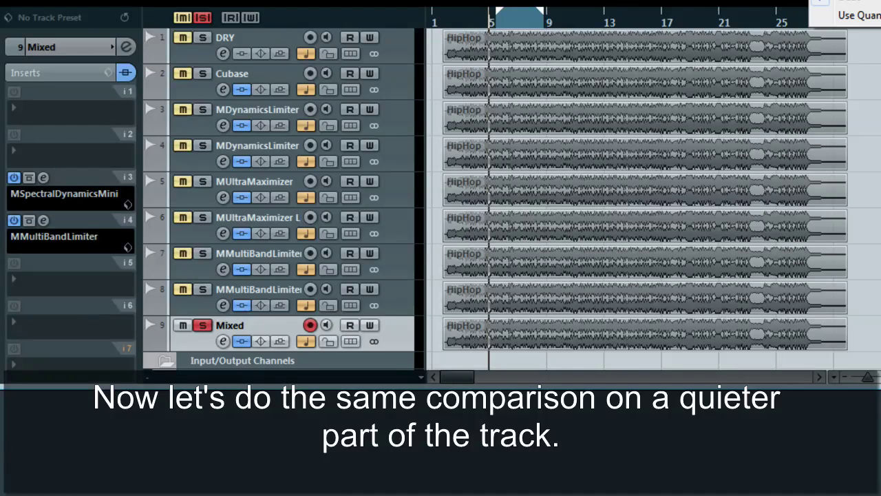
pyautogui.click(604, 14)
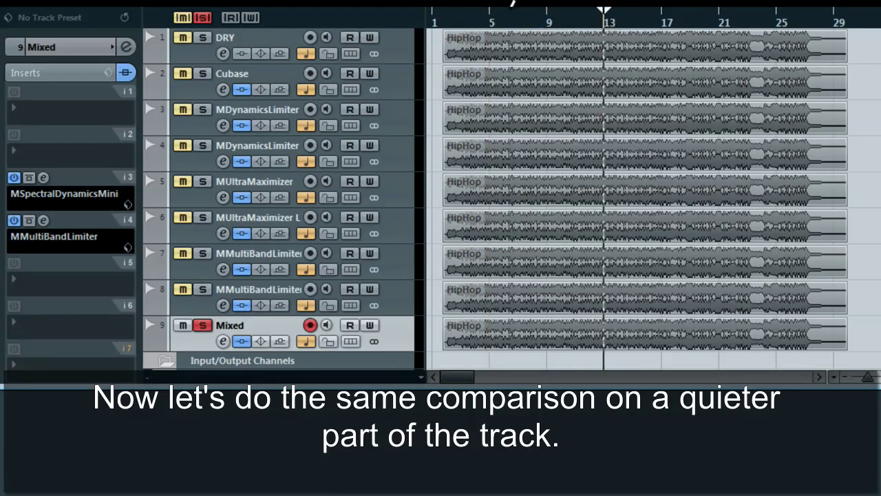
pyautogui.moveTo(504, 5); pyautogui.dragTo(575, 4)
pyautogui.press('space')
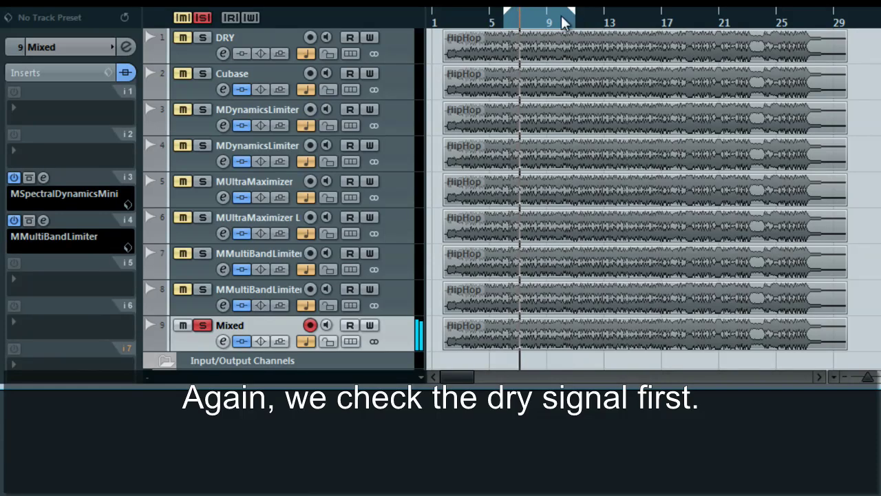
# Audition the DRY signal, the Cubase maximizer and MDynamicsLimiter soft on the quieter looped section
pyautogui.click(248, 38)
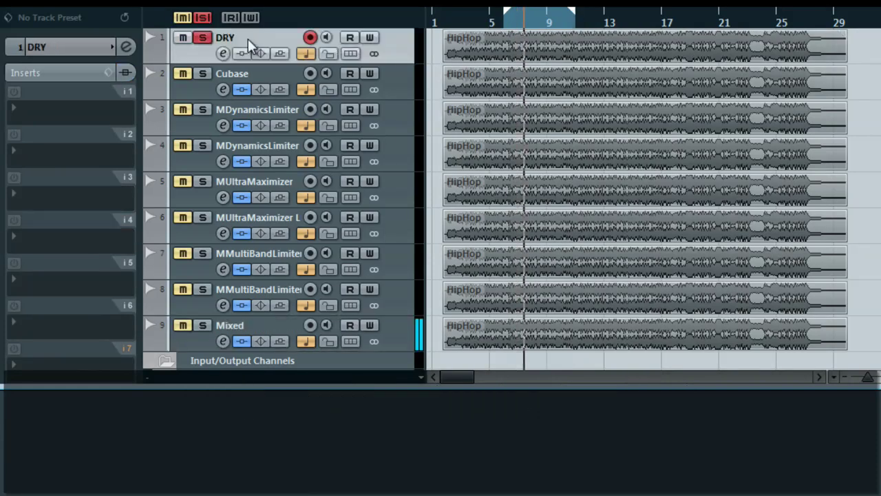
pyautogui.click(248, 74)
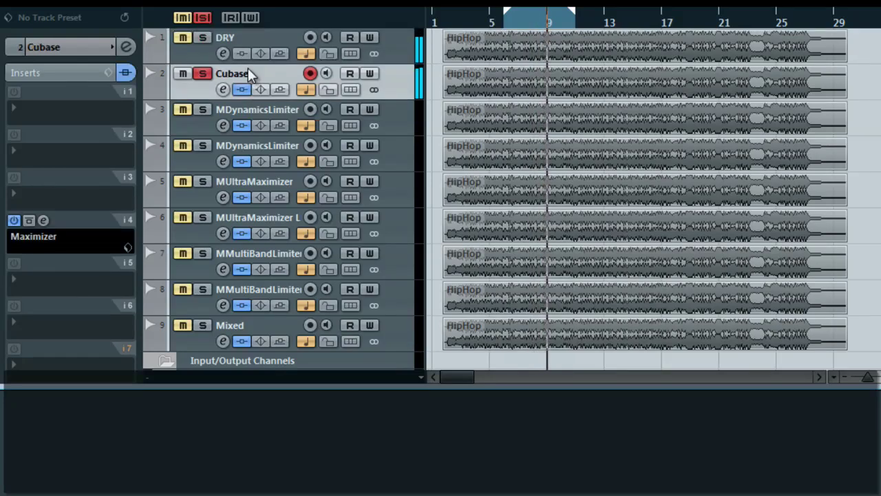
pyautogui.click(273, 110)
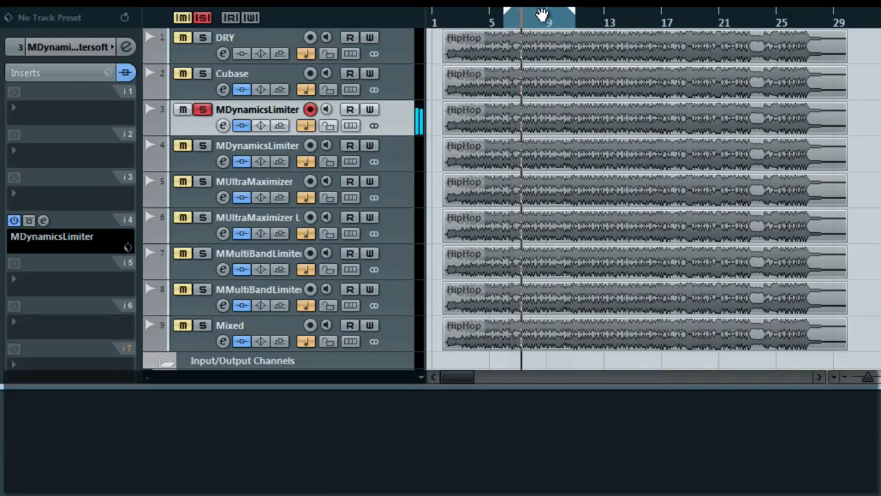
# Move the loop range to about bars 7 to 12 and compare the Cubase track with MDynamicsLimiter soft
pyautogui.moveTo(543, 15); pyautogui.dragTo(557, 15)
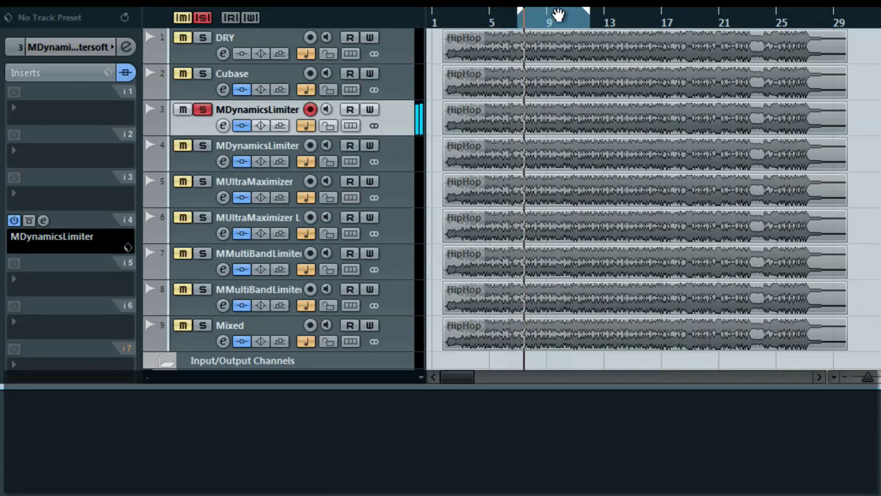
pyautogui.click(246, 76)
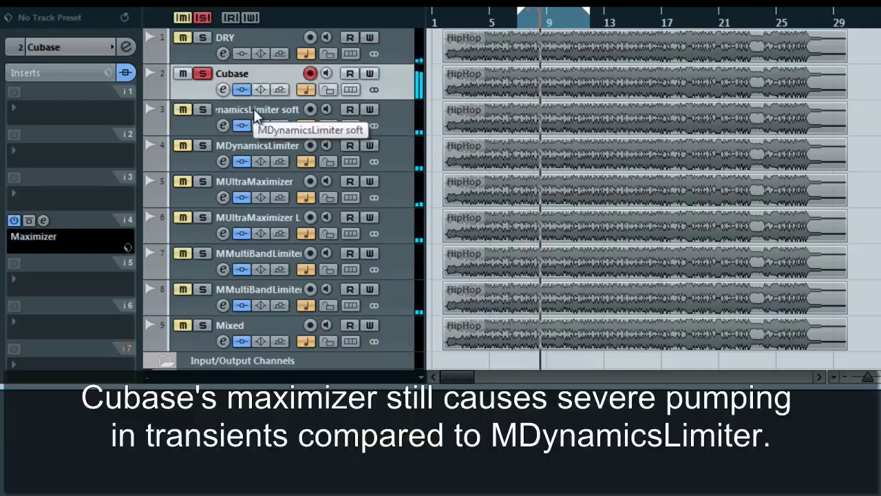
pyautogui.click(256, 116)
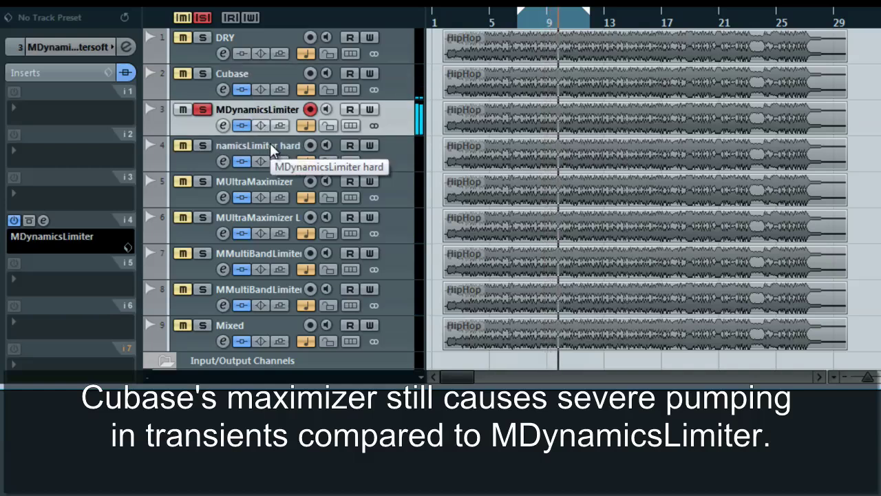
# Compare MDynamicsLimiter hard with MDynamicsLimiter soft by switching between them during playback
pyautogui.click(270, 143)
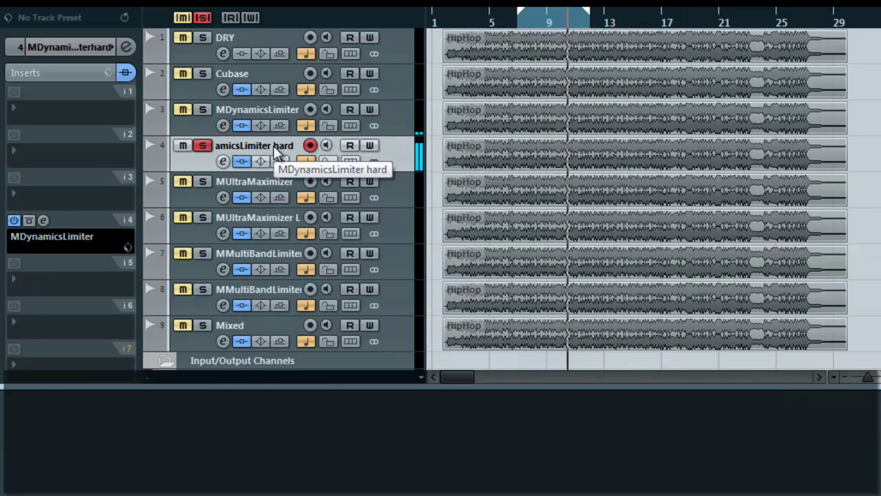
pyautogui.click(274, 108)
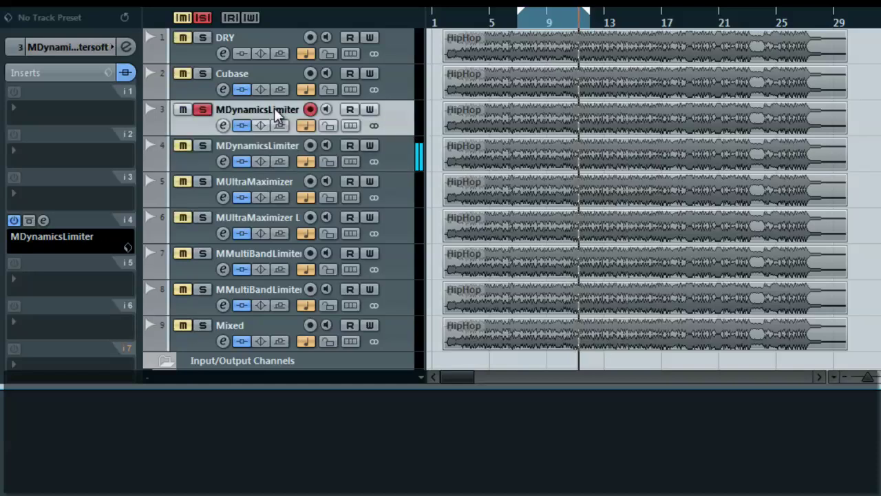
pyautogui.click(279, 149)
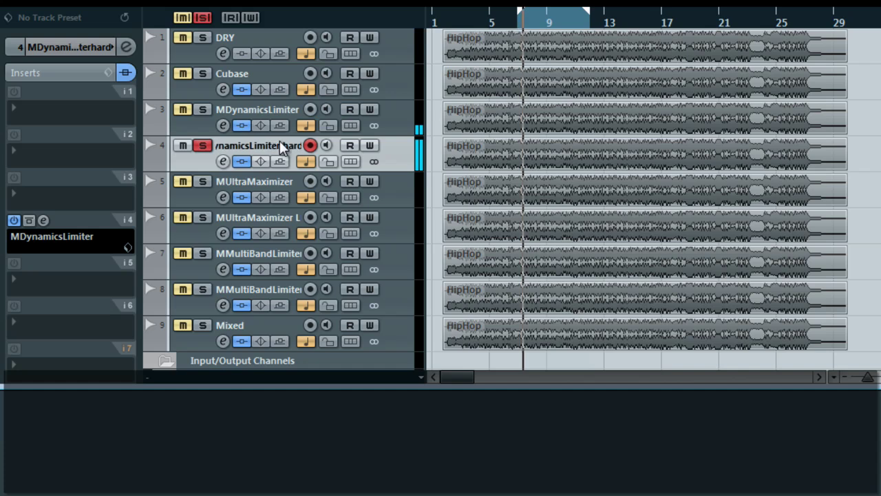
# Compare MUltraMaximizer with MDynamicsLimiter soft by alternating between the two tracks on the loop
pyautogui.click(271, 182)
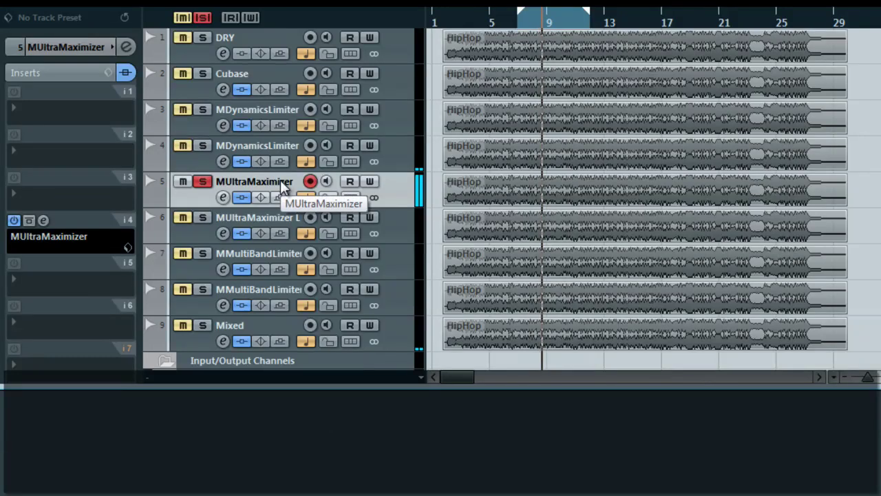
pyautogui.click(283, 108)
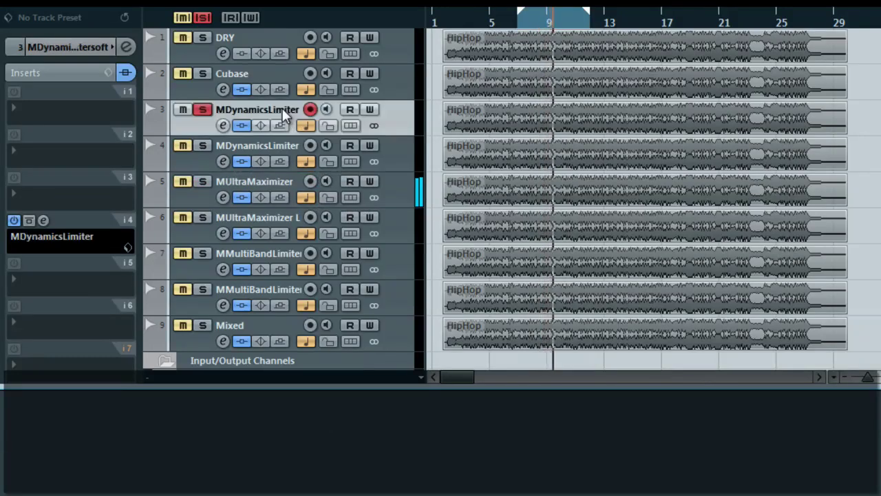
pyautogui.click(272, 182)
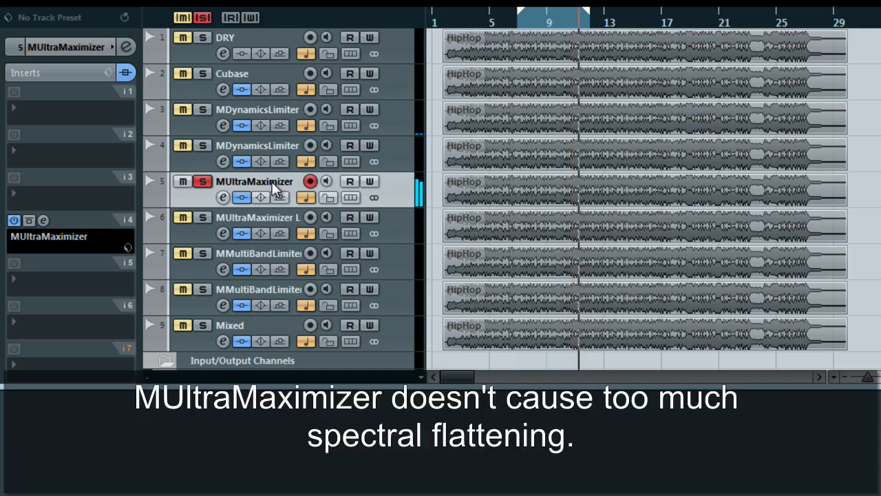
pyautogui.click(266, 110)
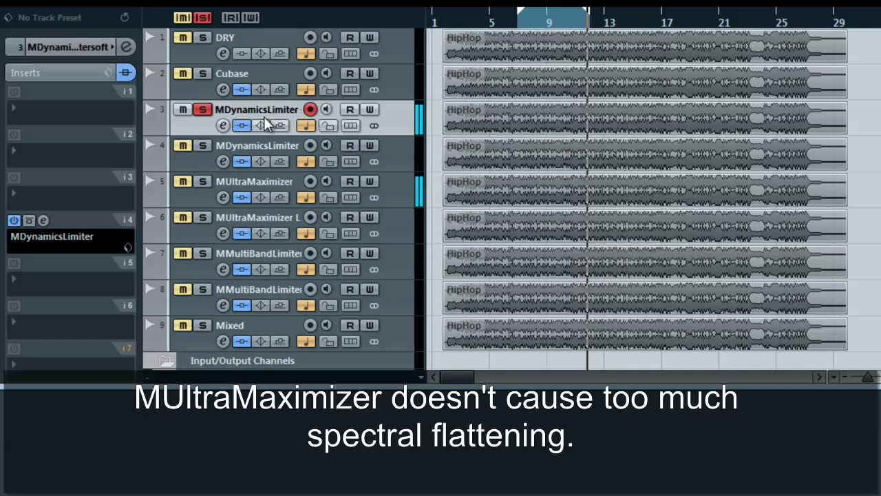
pyautogui.click(270, 179)
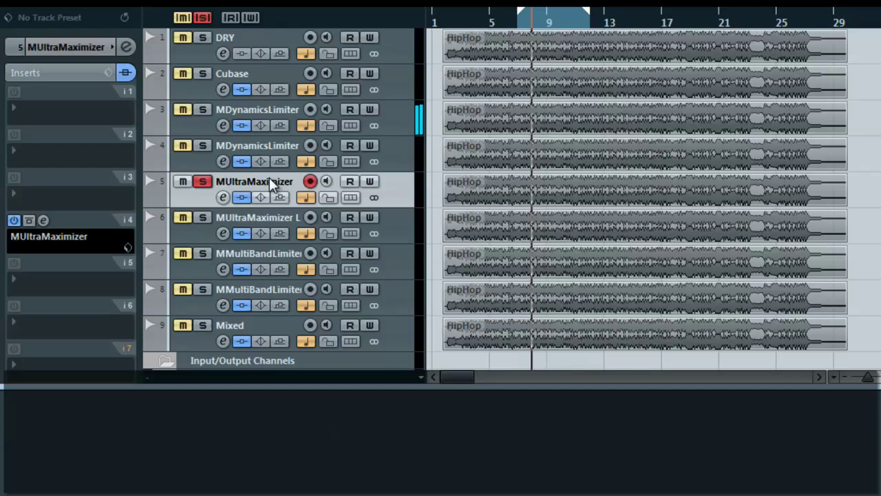
# Compare MUltraMaximizer LP with the regular MUltraMaximizer track on the looped section
pyautogui.click(270, 218)
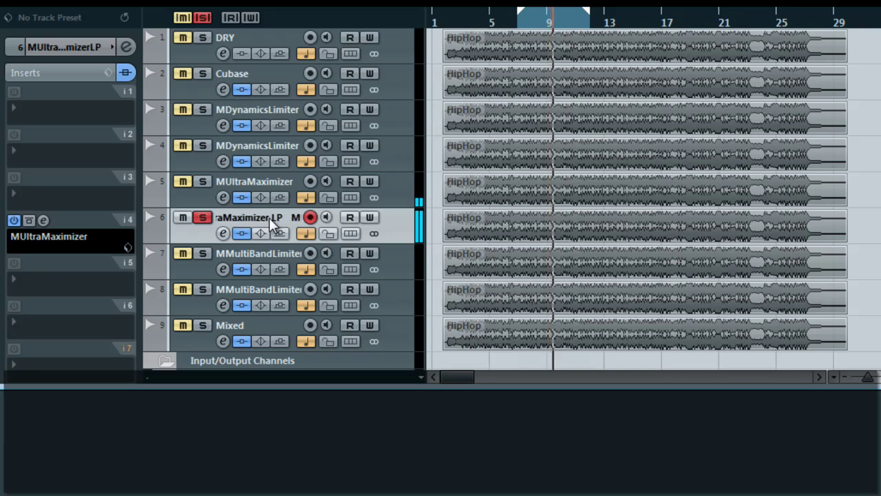
pyautogui.click(263, 181)
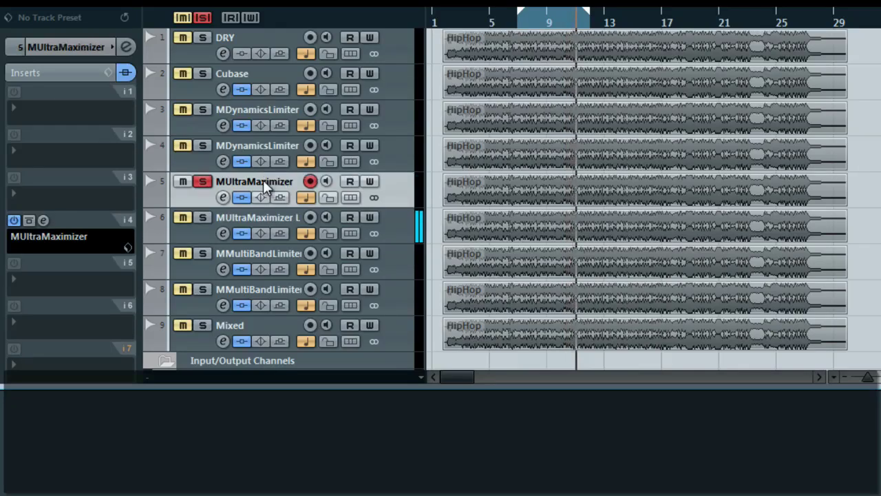
pyautogui.click(270, 217)
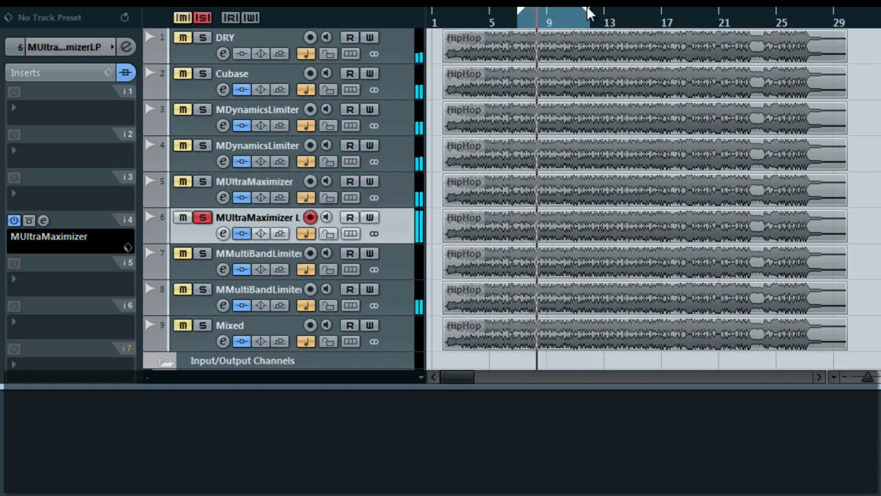
# Shorten the loop range to end at about bar 11 and compare MUltraMaximizer with its LP version again
pyautogui.moveTo(589, 14); pyautogui.dragTo(574, 14)
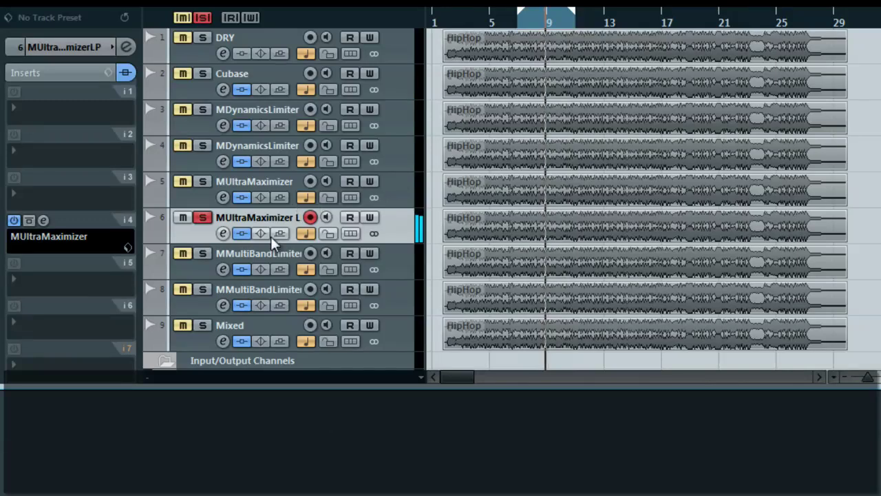
pyautogui.click(267, 183)
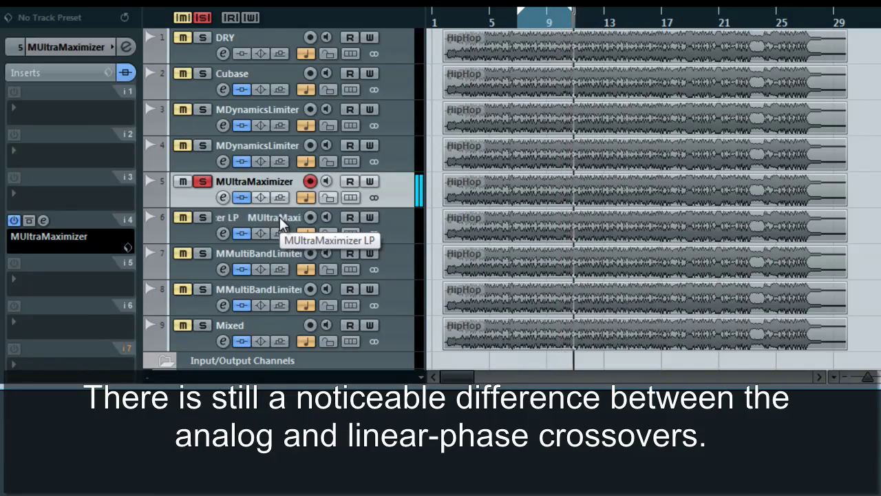
pyautogui.click(279, 217)
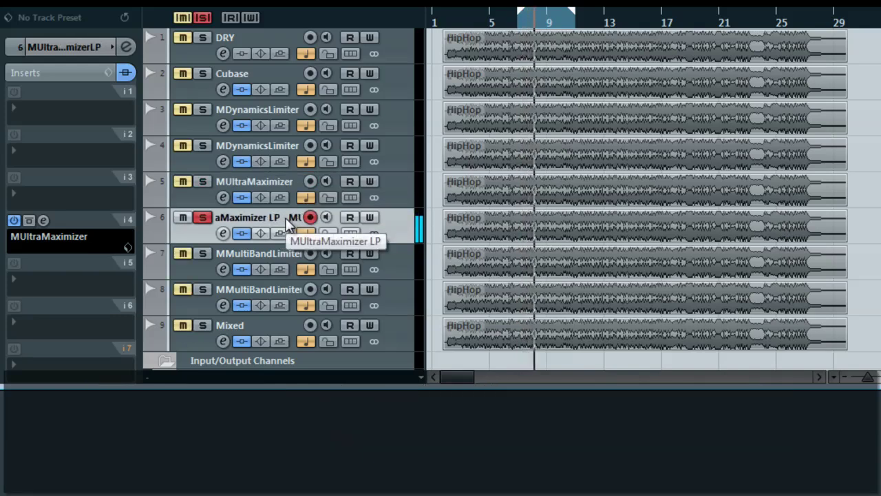
# Compare the first MMultiBandLimiter track with MUltraMaximizer and MDynamicsLimiter soft on the shortened loop
pyautogui.click(270, 252)
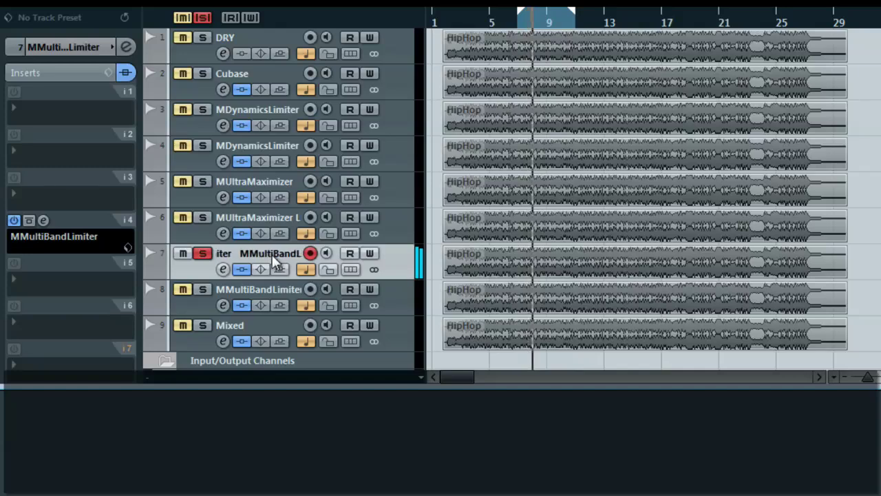
pyautogui.click(270, 181)
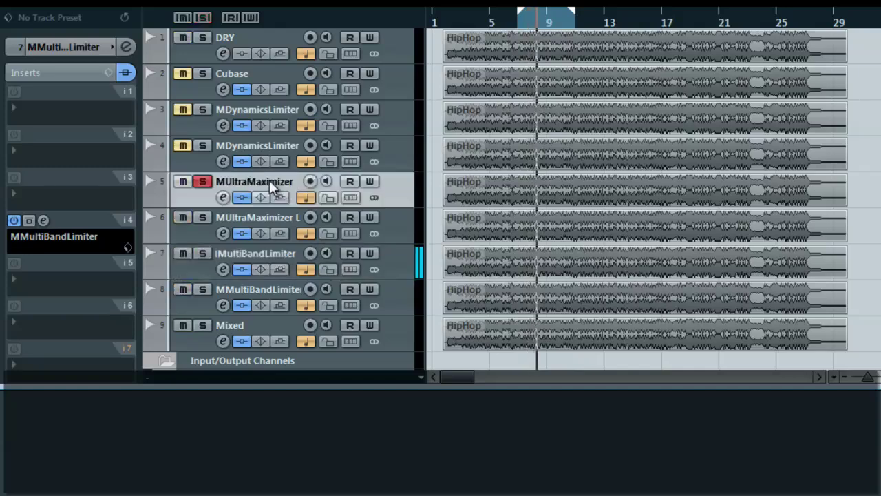
pyautogui.click(277, 108)
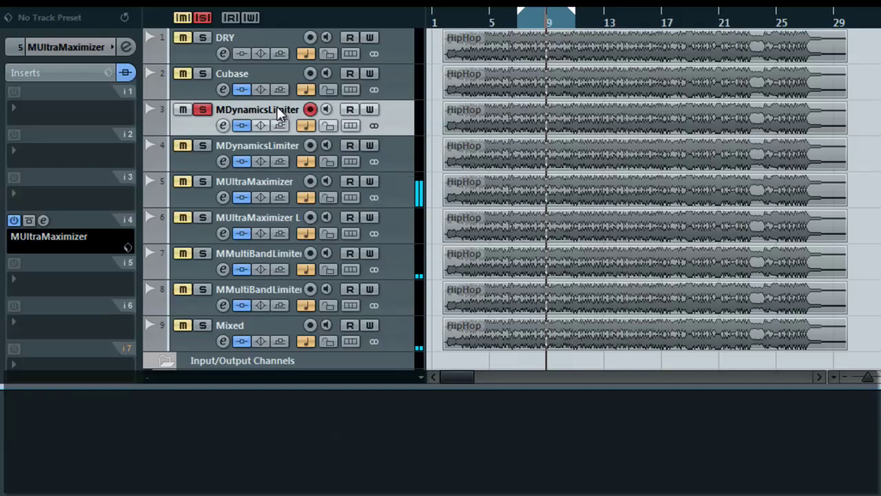
pyautogui.click(262, 253)
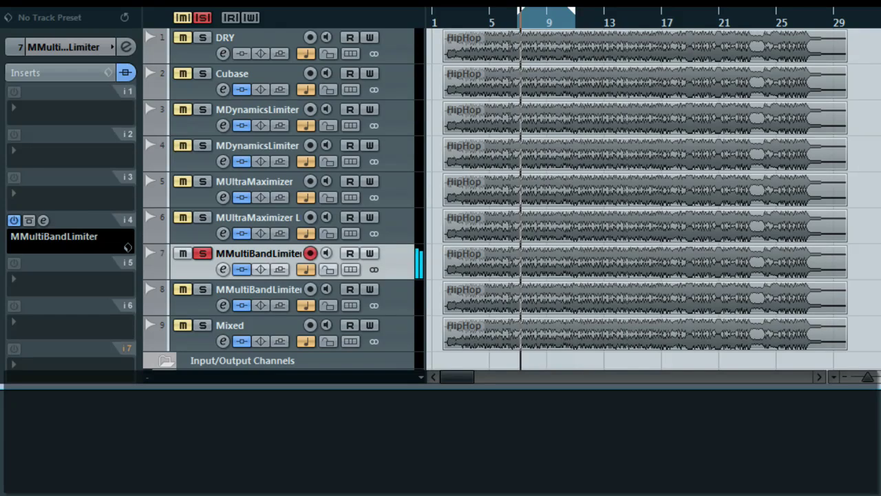
# Inspect the MMultiBandLimiter plug-in's easy and detailed edit views on the first MMultiBandLimiter track, then close its window
pyautogui.click(44, 220)
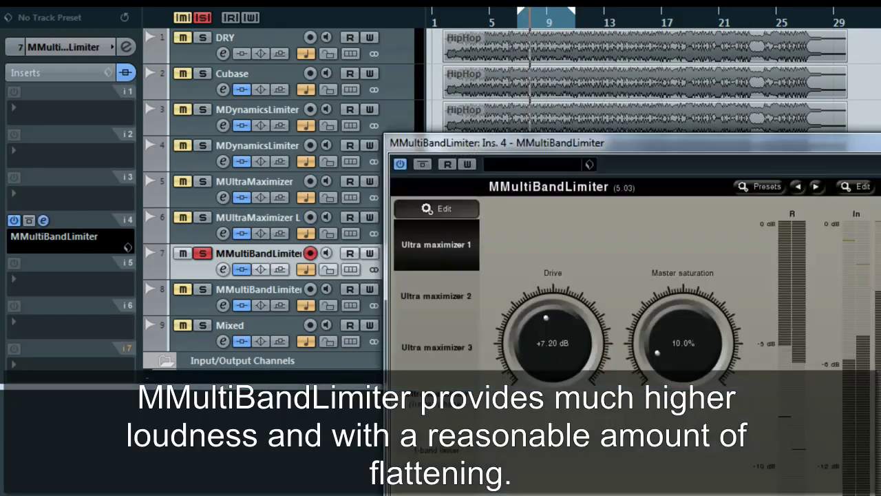
pyautogui.click(860, 187)
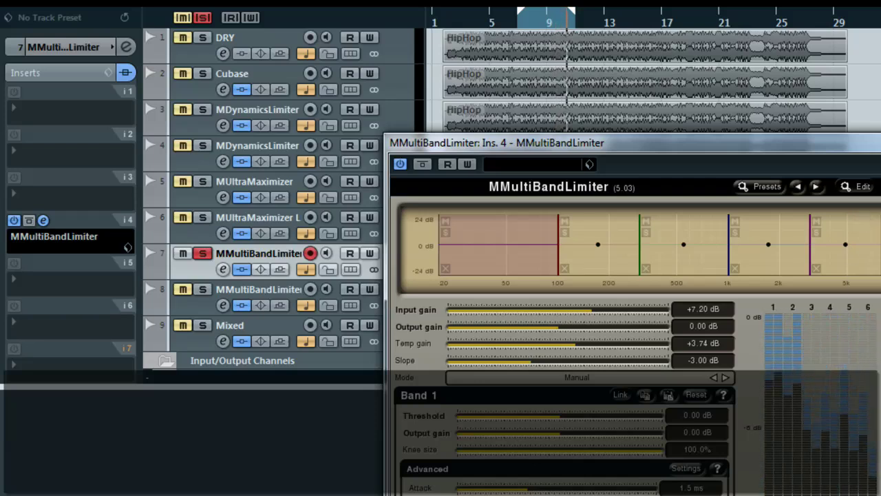
pyautogui.hotkey('ctrl', 'w')
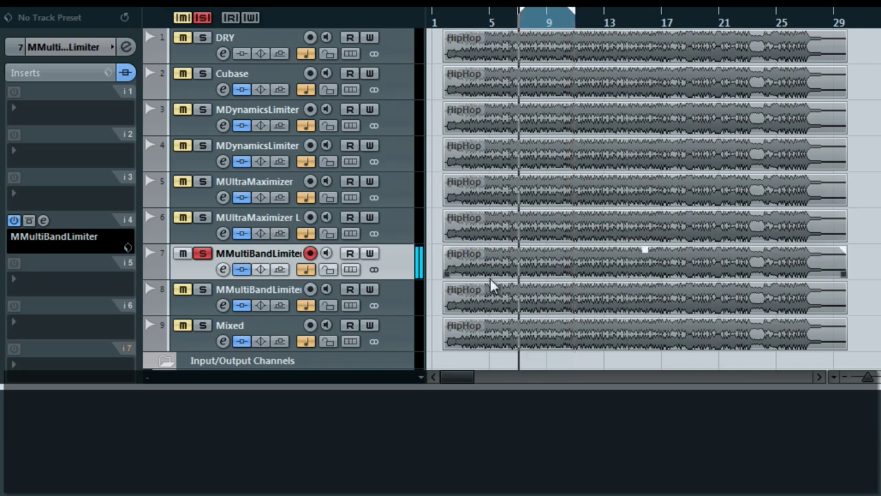
# Compare the MMultiBandLimiter 3 bands track with the DRY track on the looped section
pyautogui.click(271, 289)
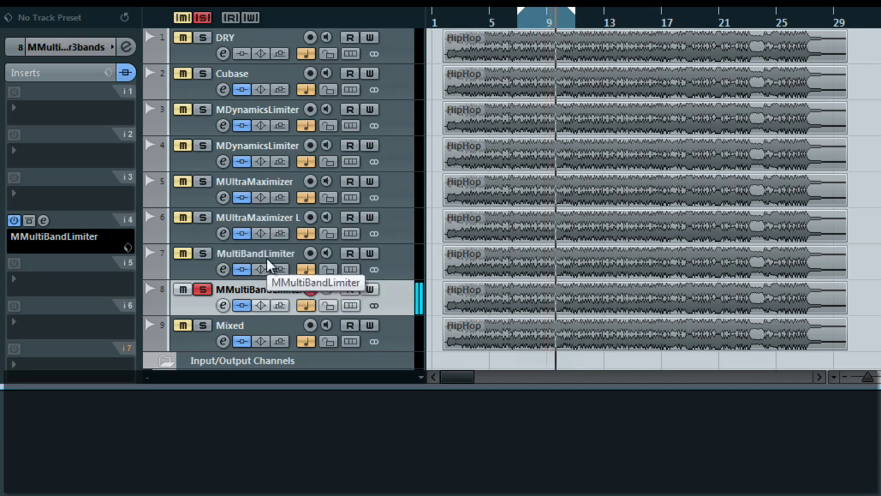
pyautogui.click(248, 36)
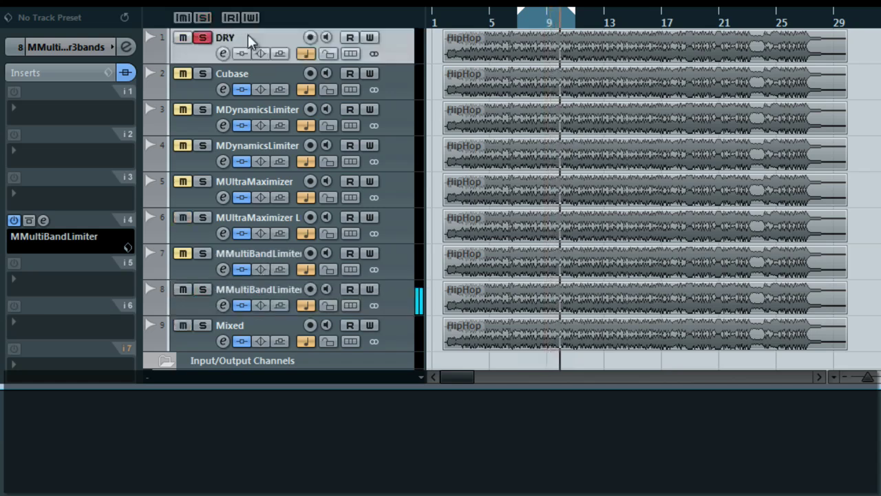
pyautogui.click(265, 290)
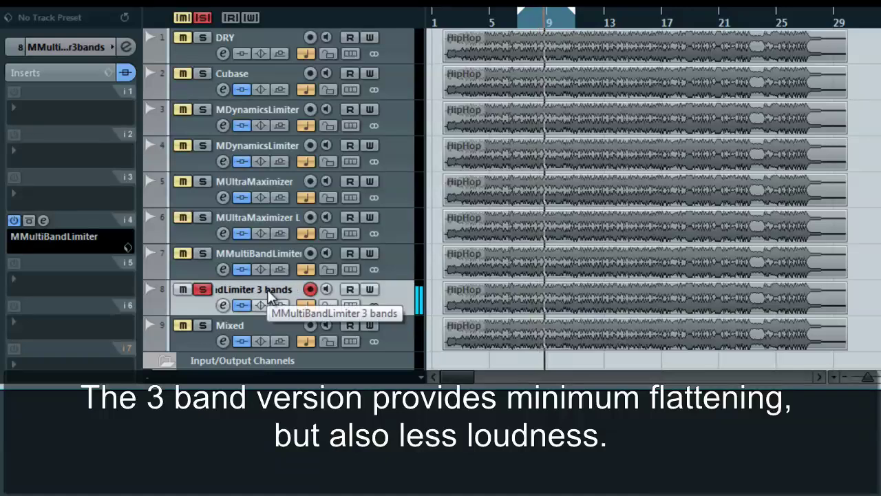
pyautogui.click(249, 35)
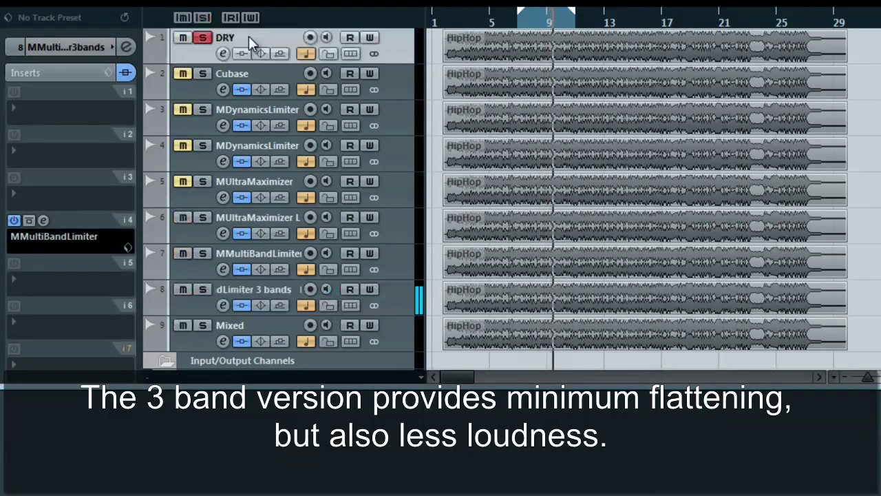
# Compare the regular MMultiBandLimiter track with the DRY track on the same loop
pyautogui.click(276, 253)
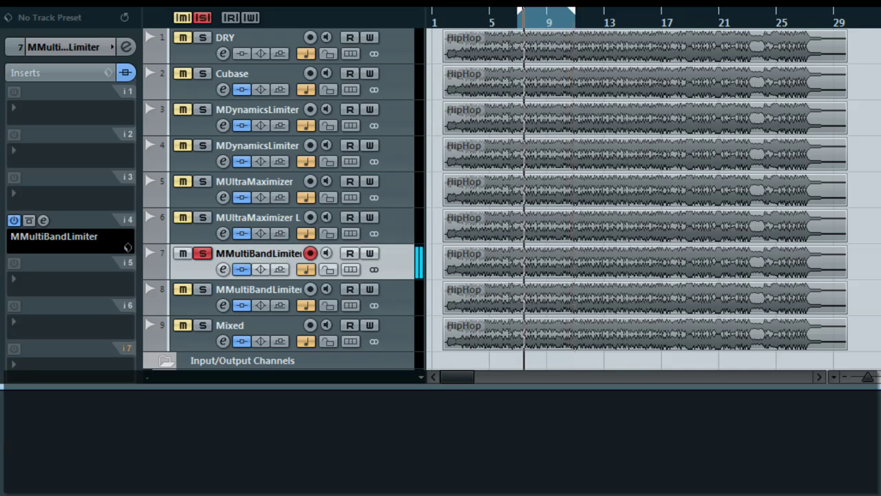
pyautogui.click(254, 33)
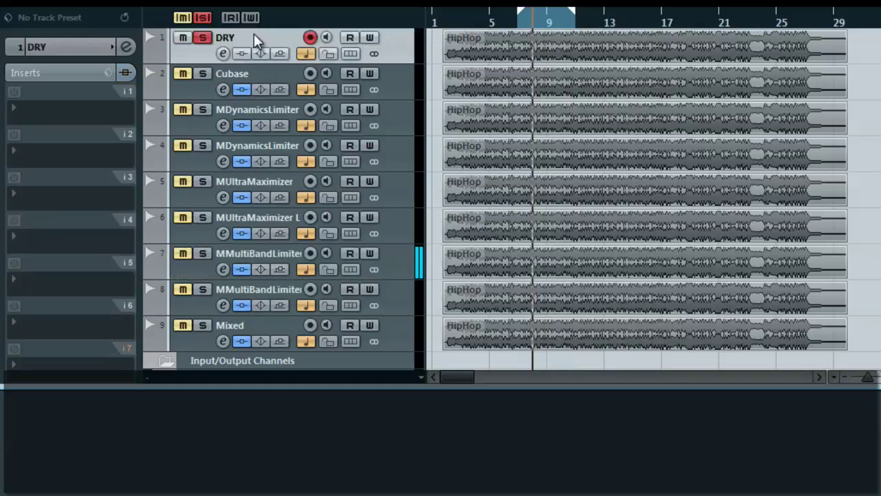
pyautogui.click(266, 252)
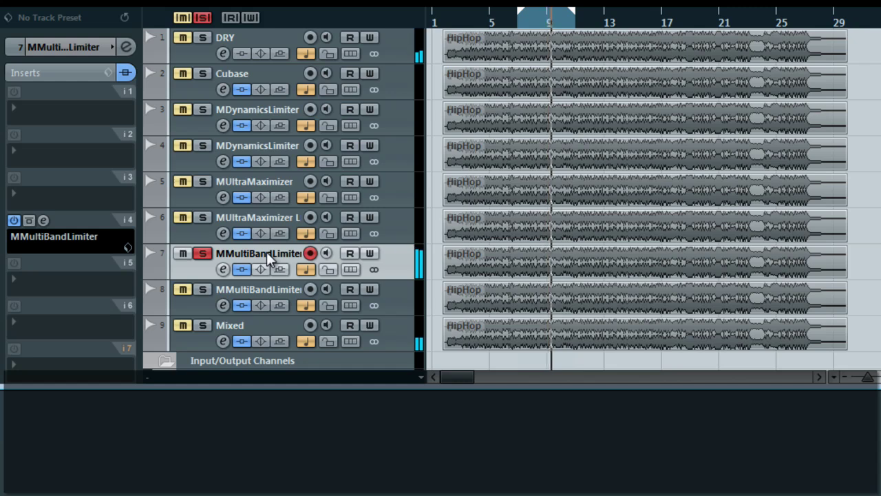
# Compare the Mixed track with the DRY track on the looped section
pyautogui.click(252, 327)
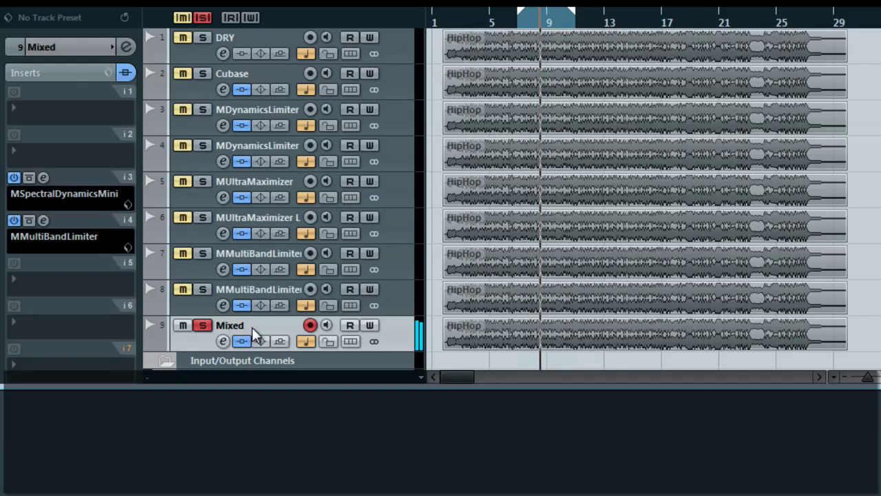
pyautogui.click(249, 33)
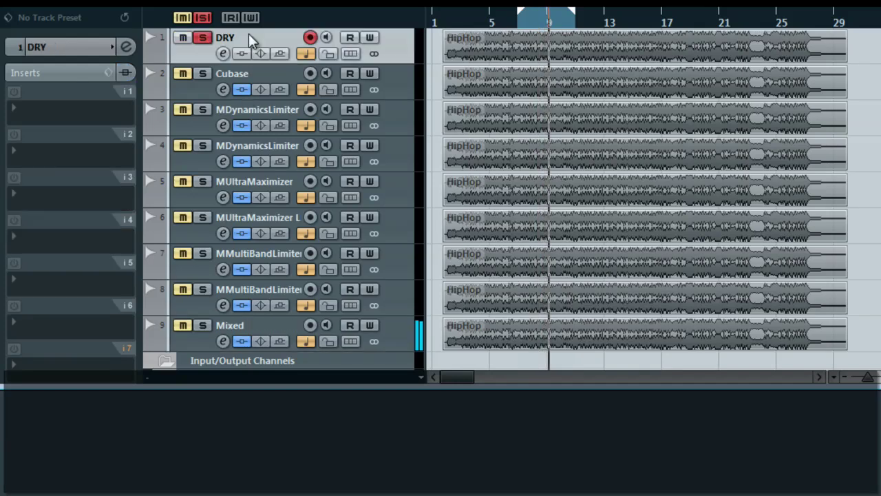
pyautogui.click(258, 328)
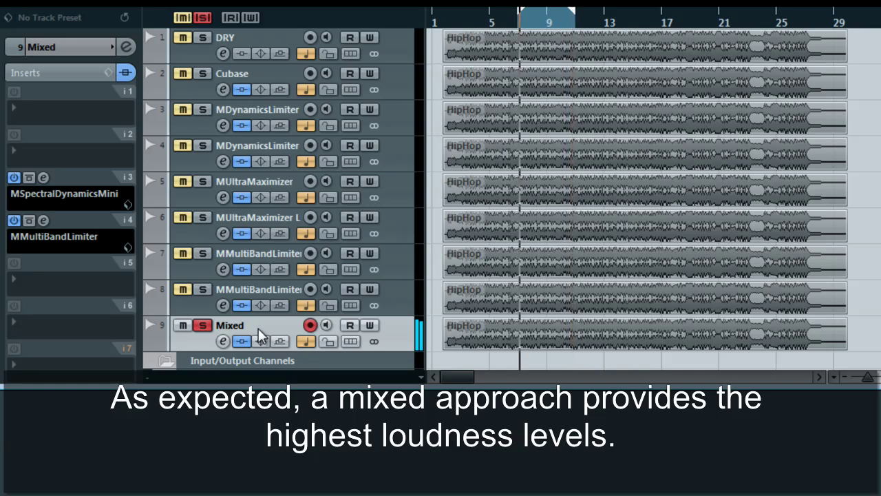
# Audition MMultiBandLimiter, MUltraMaximizer, MDynamicsLimiter soft, Cubase and DRY in turn on the loop
pyautogui.click(266, 250)
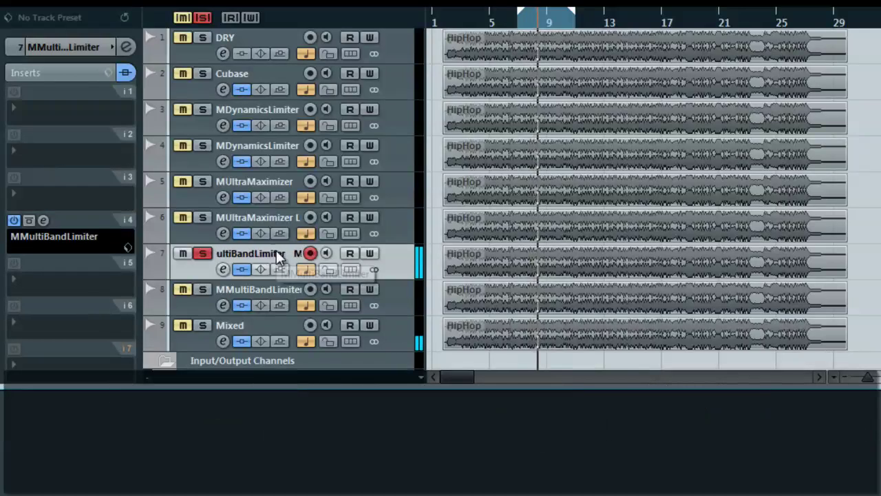
pyautogui.click(277, 183)
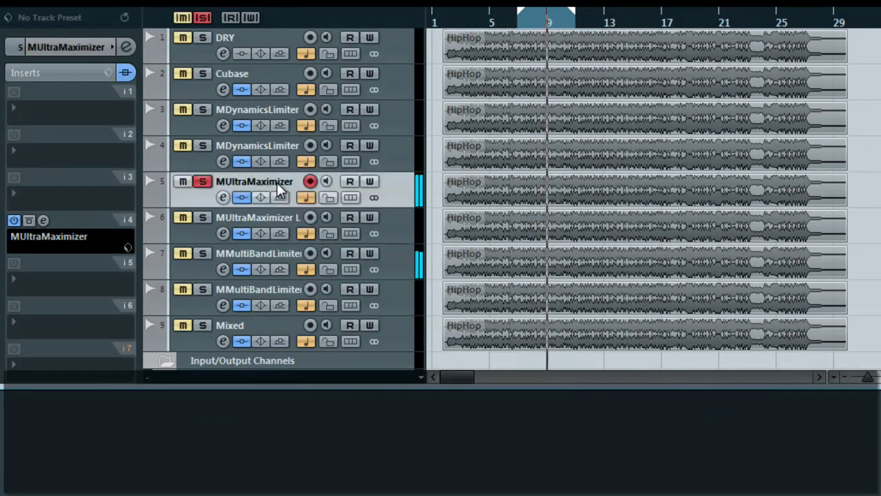
pyautogui.click(267, 111)
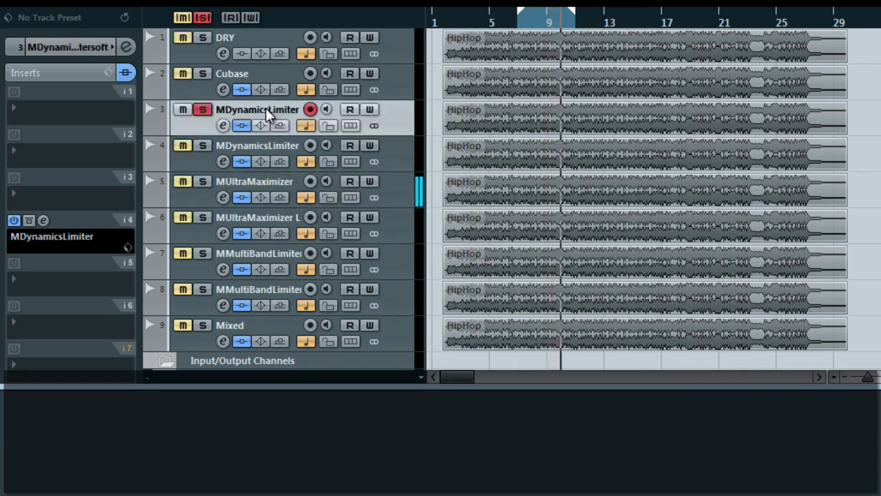
pyautogui.click(250, 73)
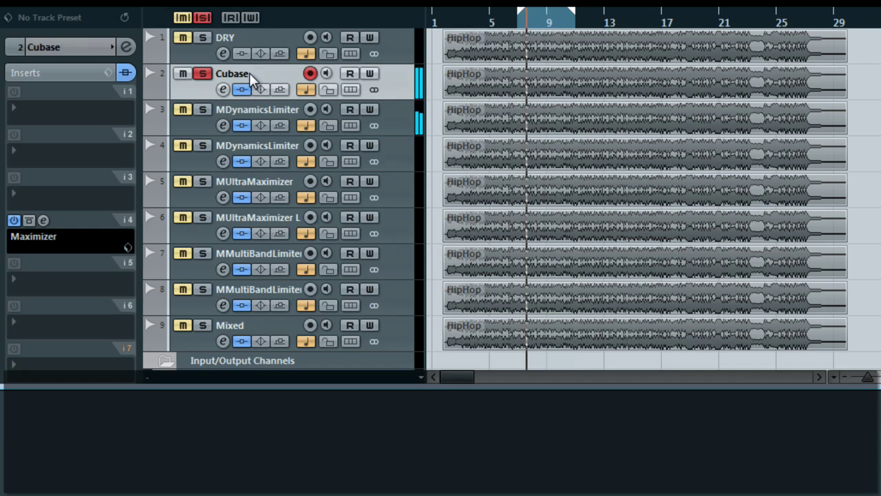
pyautogui.click(249, 38)
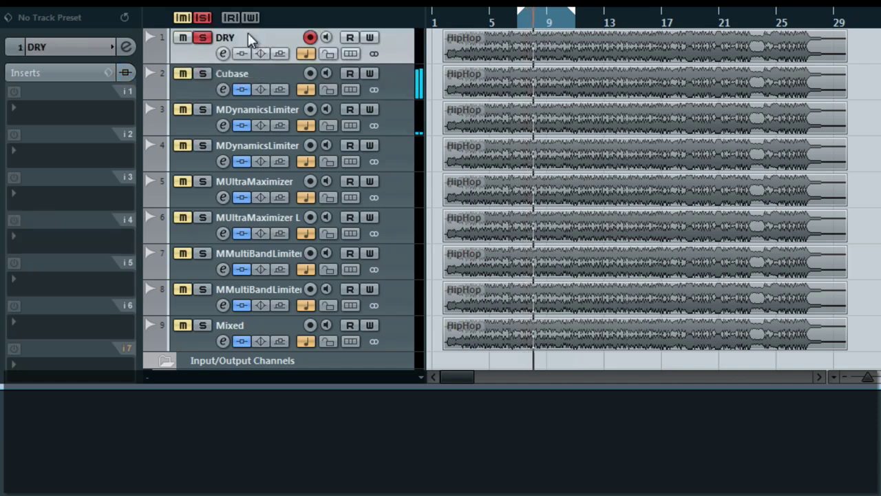
# Audition every processed track in track order, from Cubase through to Mixed, on the looped section
pyautogui.click(256, 71)
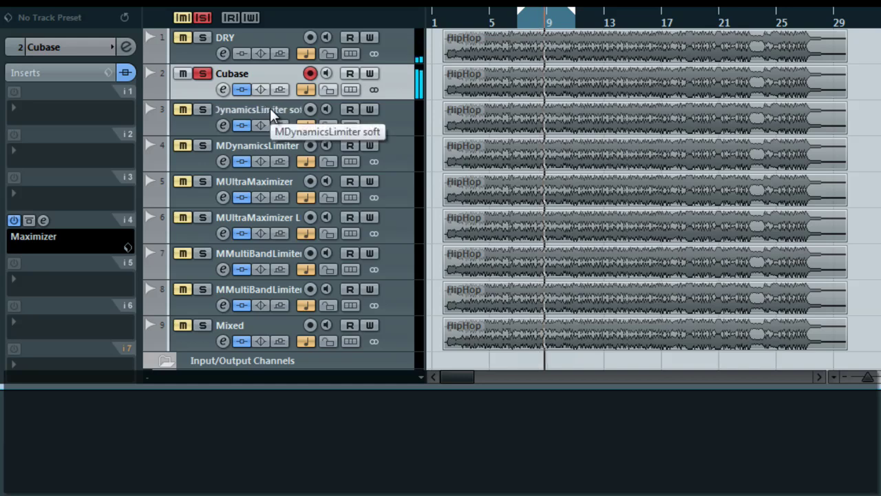
pyautogui.click(270, 108)
pyautogui.click(266, 146)
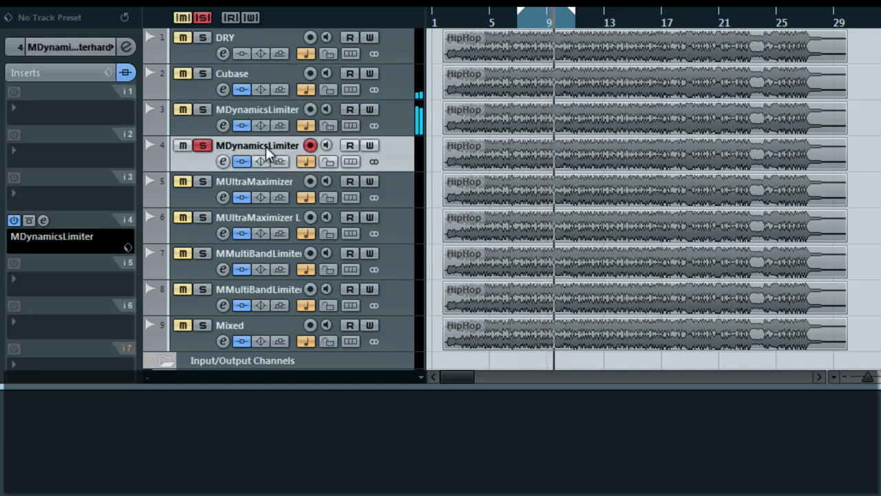
pyautogui.click(267, 182)
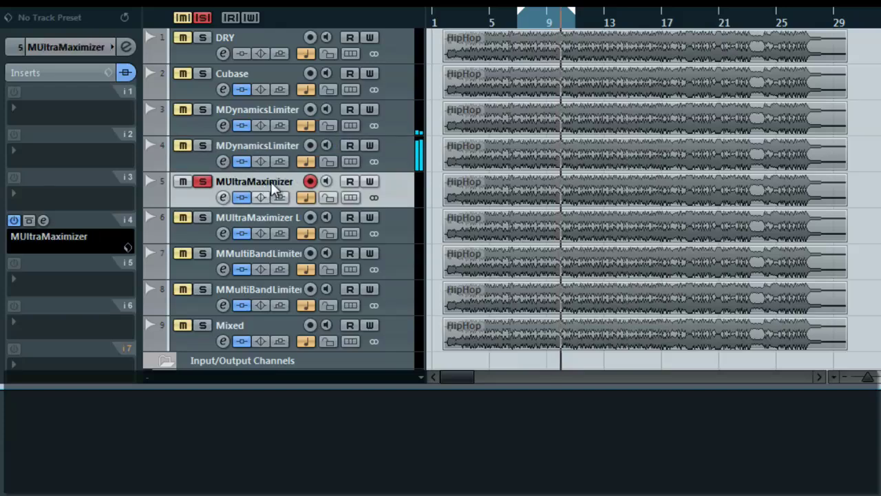
pyautogui.click(262, 216)
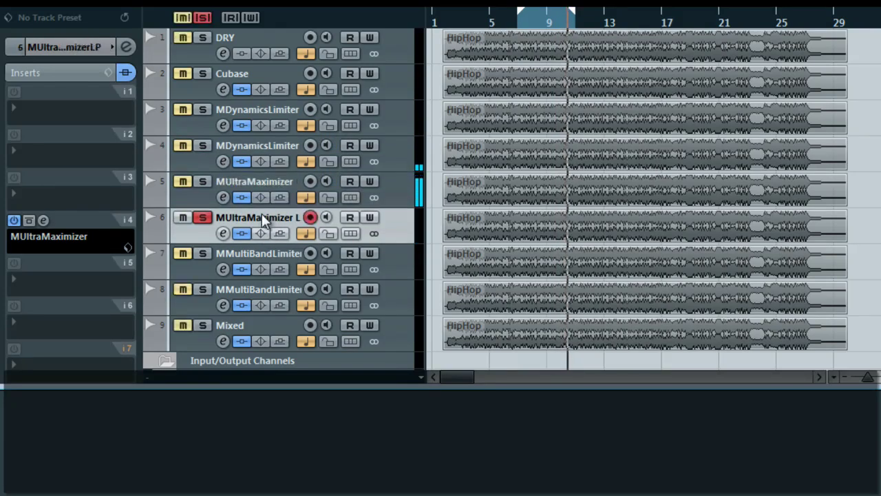
pyautogui.click(274, 254)
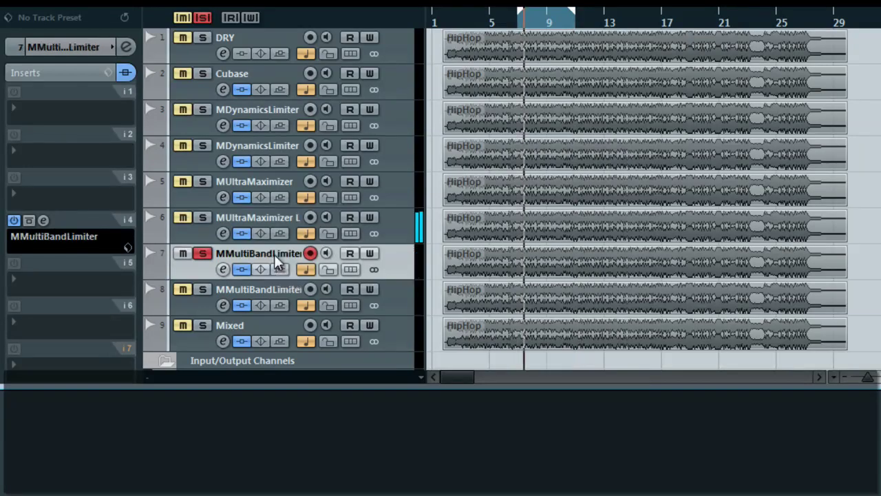
pyautogui.click(270, 289)
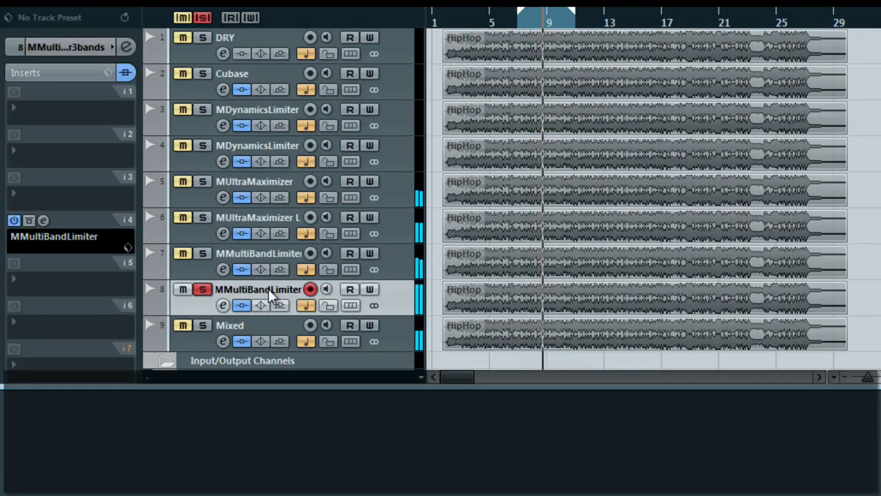
pyautogui.click(269, 329)
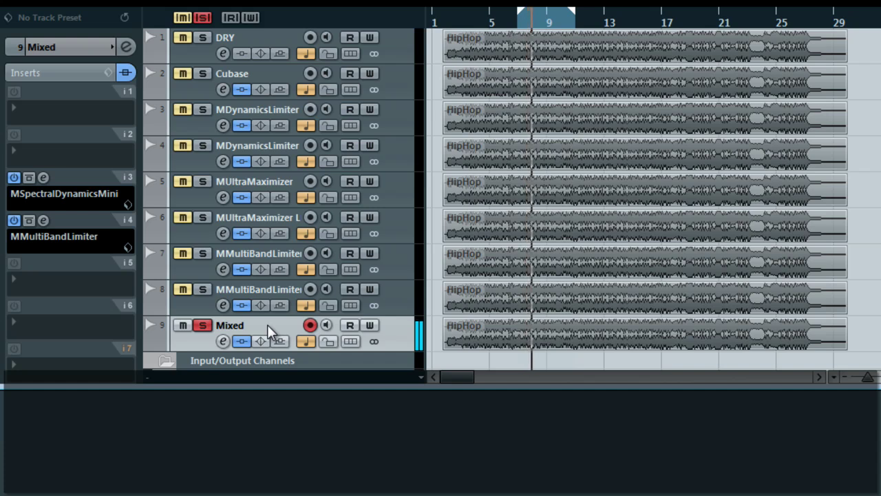
# Play the Mixed track from about bar 19 and set the loop range to about bars 19 to 23
pyautogui.click(688, 24)
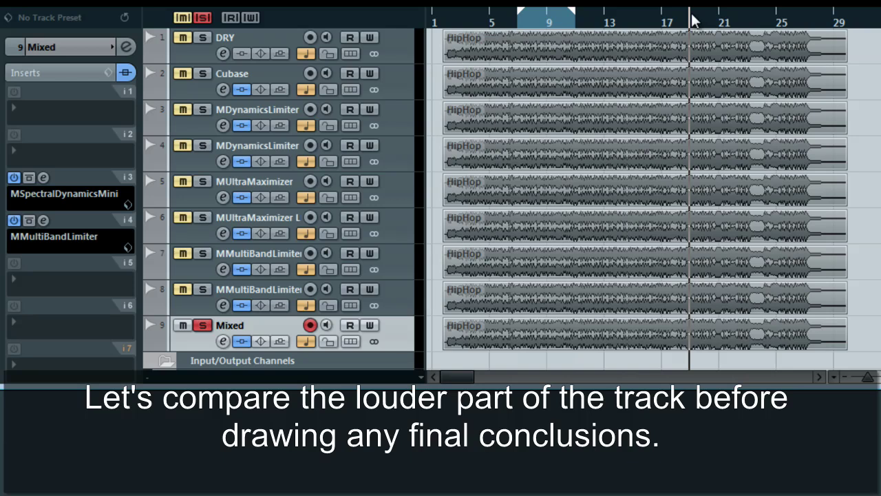
pyautogui.press('space')
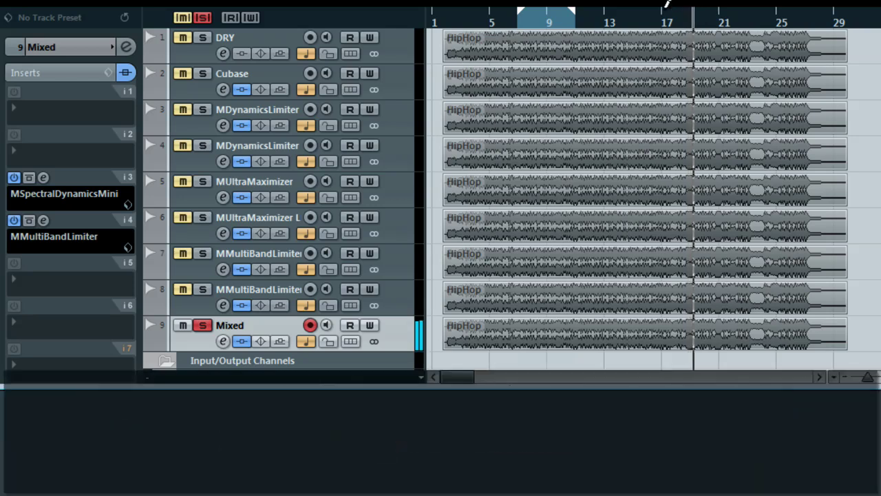
pyautogui.moveTo(691, 9); pyautogui.dragTo(746, 6)
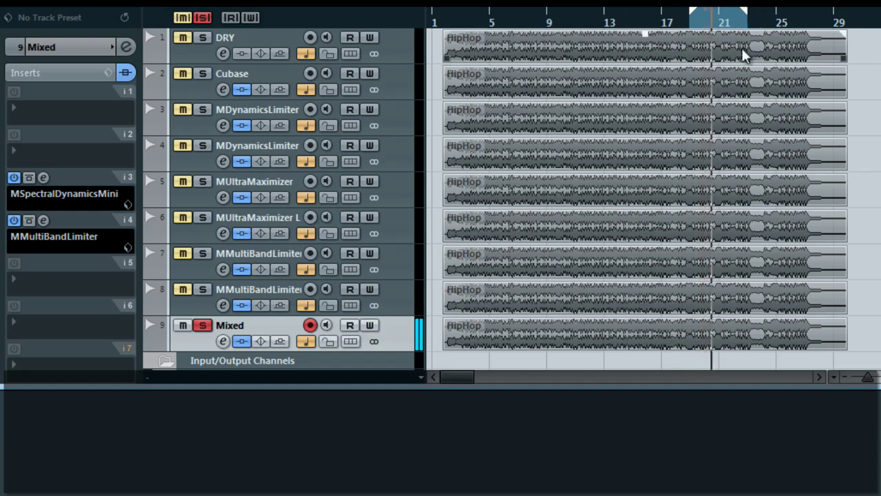
pyautogui.click(719, 95)
pyautogui.click(338, 52)
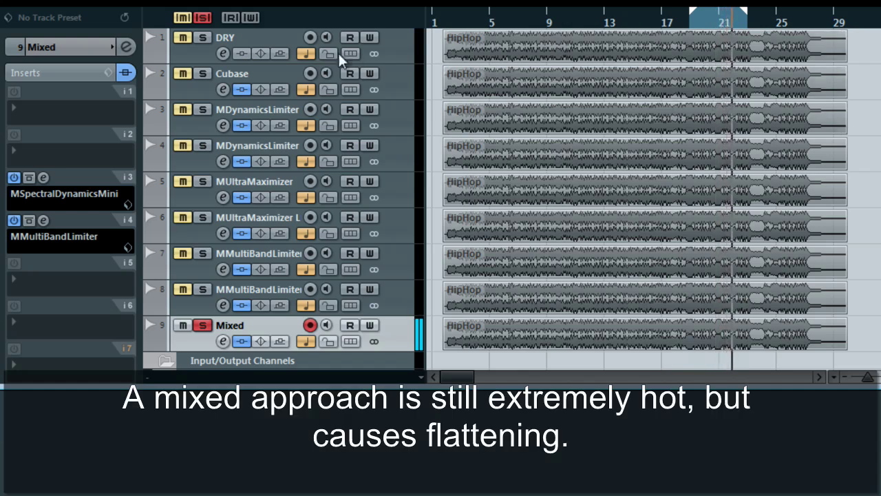
# Audition the processed tracks in reverse order on the new loop, from MMultiBandLimiter 3 bands to Cubase
pyautogui.click(257, 290)
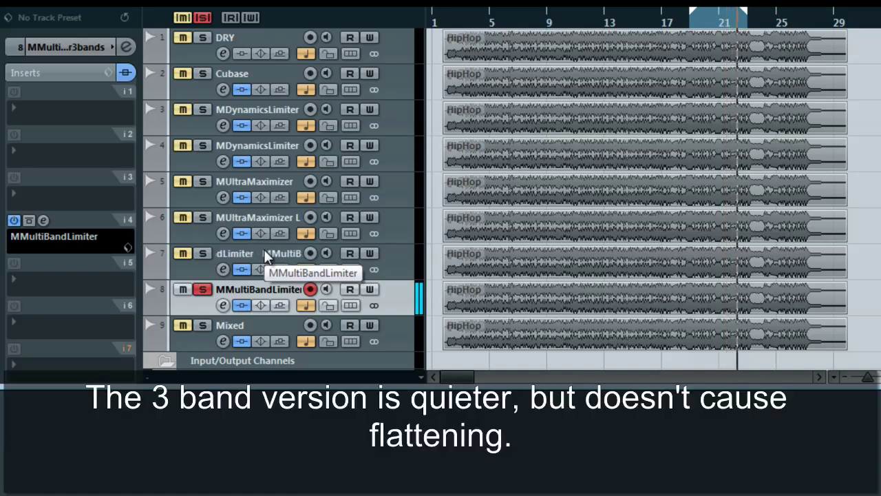
pyautogui.click(268, 255)
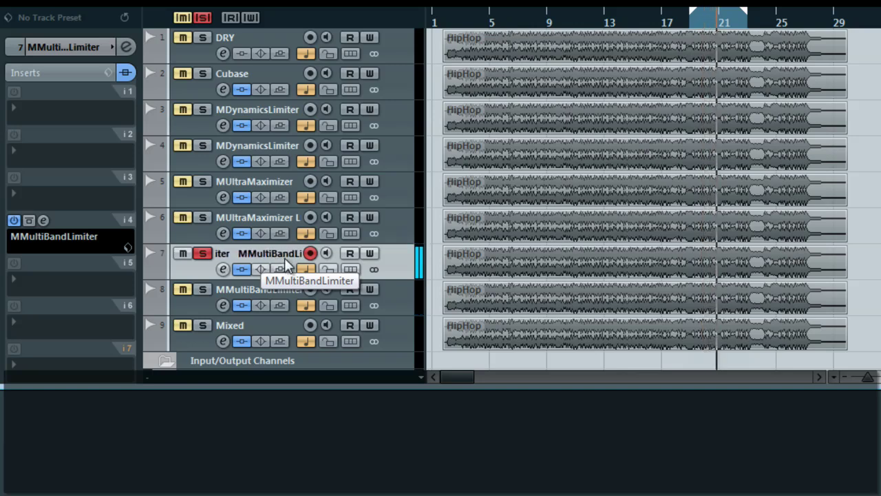
pyautogui.click(277, 216)
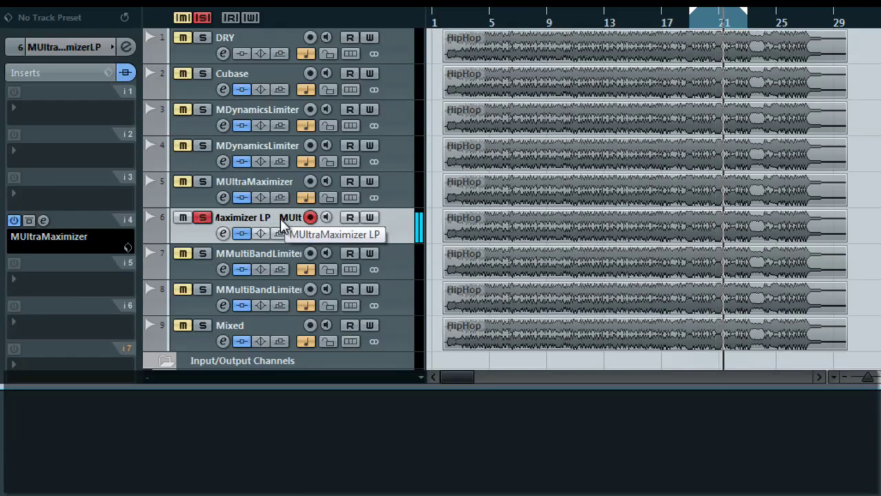
pyautogui.click(283, 182)
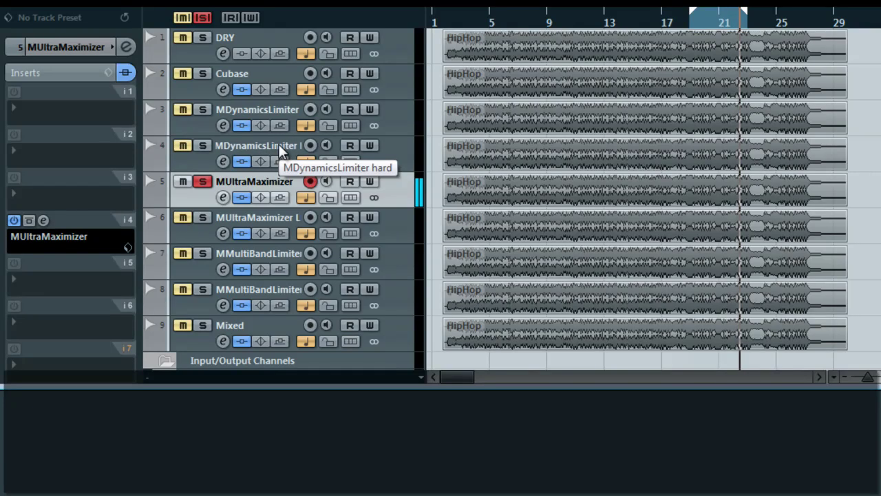
pyautogui.click(279, 149)
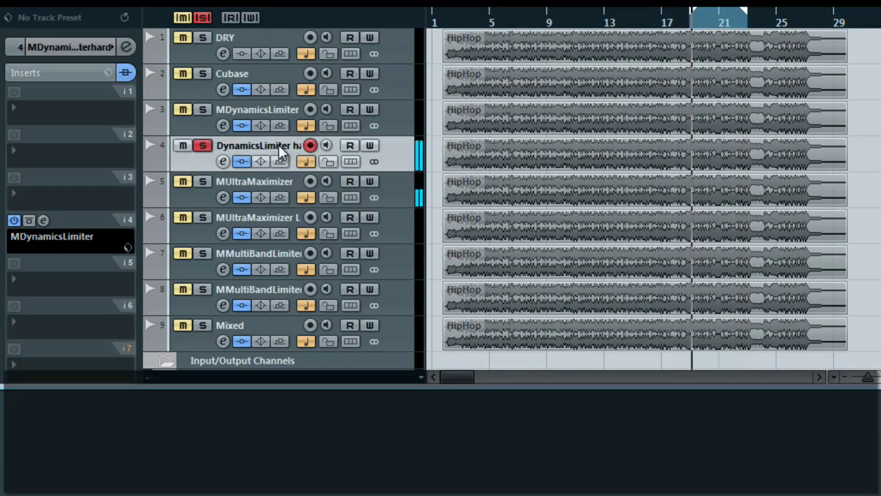
pyautogui.click(284, 108)
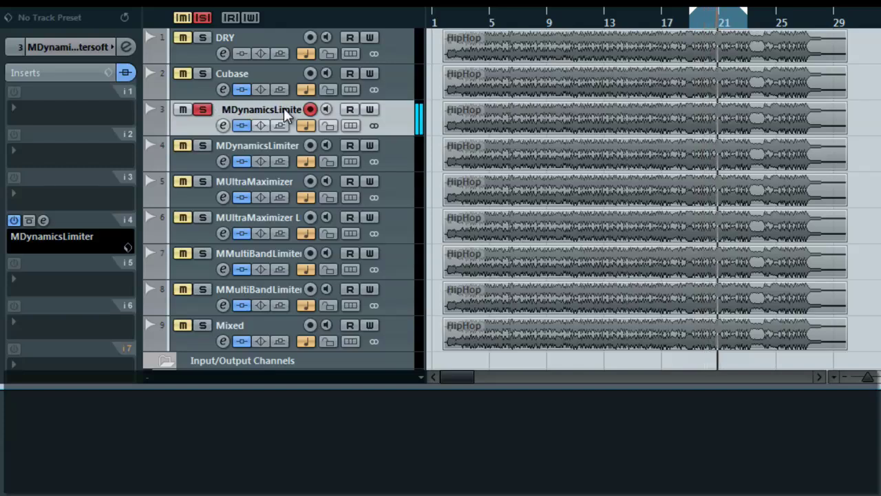
pyautogui.click(272, 71)
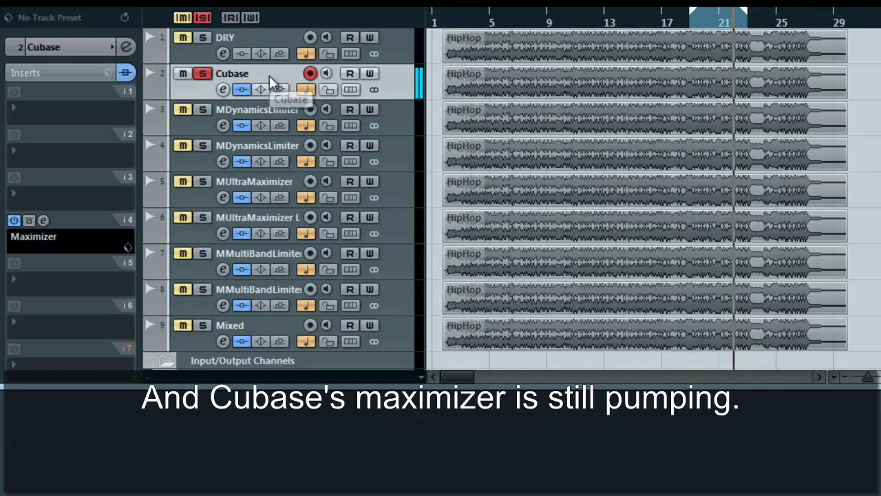
# Compare the DRY track with the Mixed track on the louder looped section
pyautogui.click(269, 36)
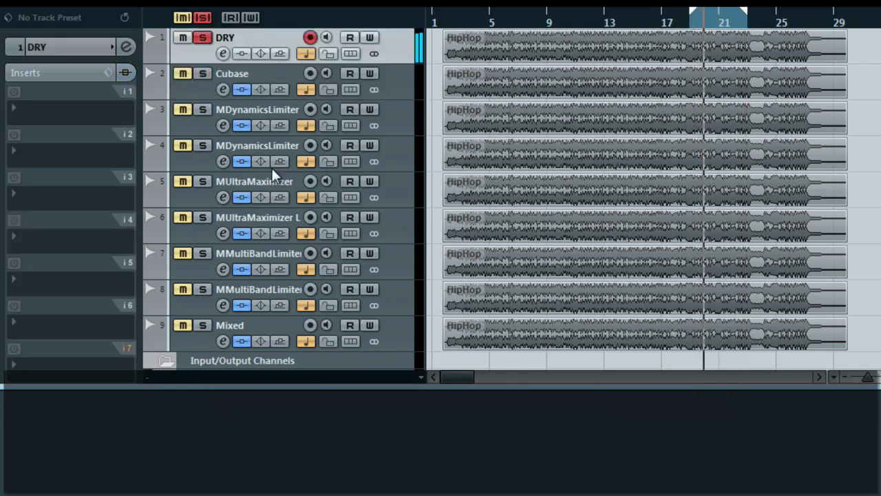
pyautogui.click(255, 334)
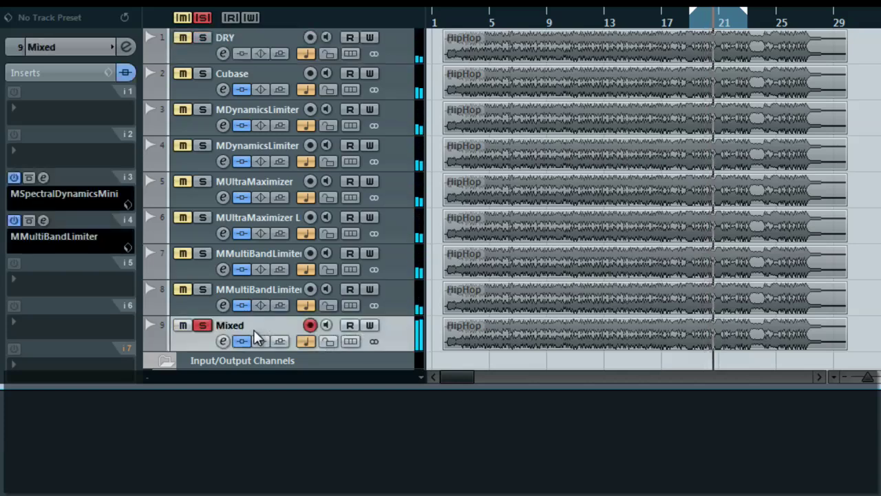
pyautogui.click(252, 34)
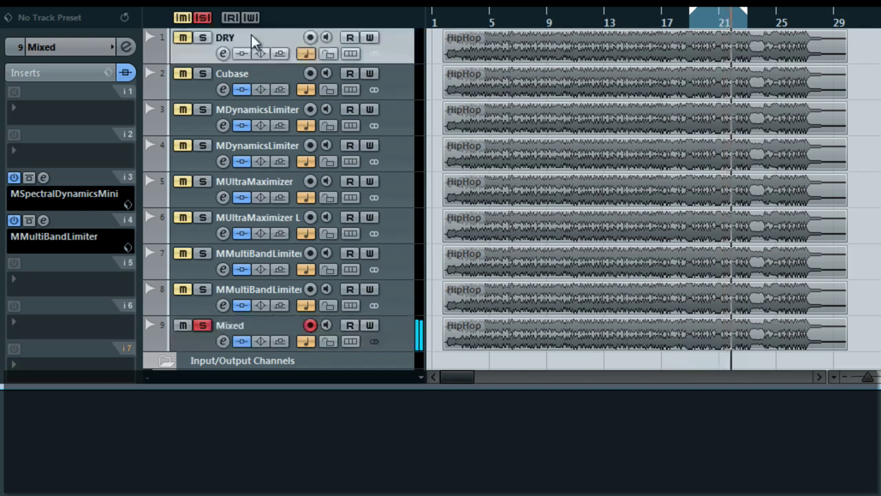